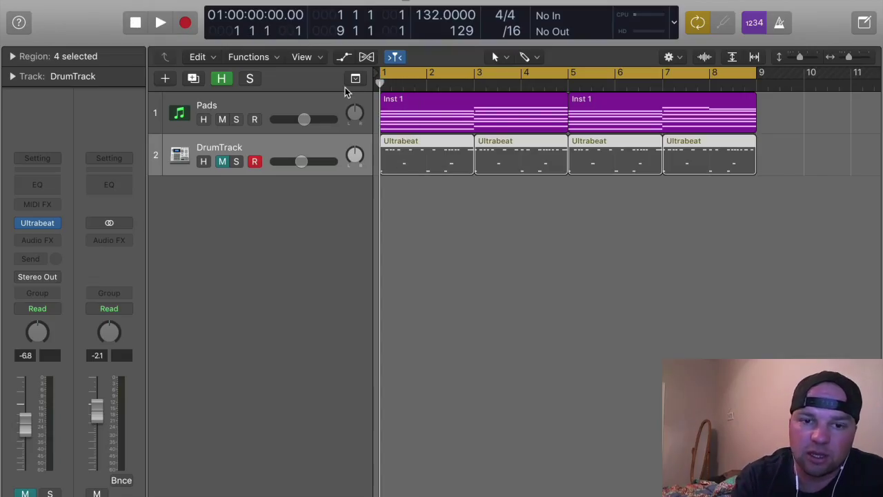
# Play the project from the start to audition the Pads and DrumTrack together
pyautogui.click(283, 100)
pyautogui.press('space')
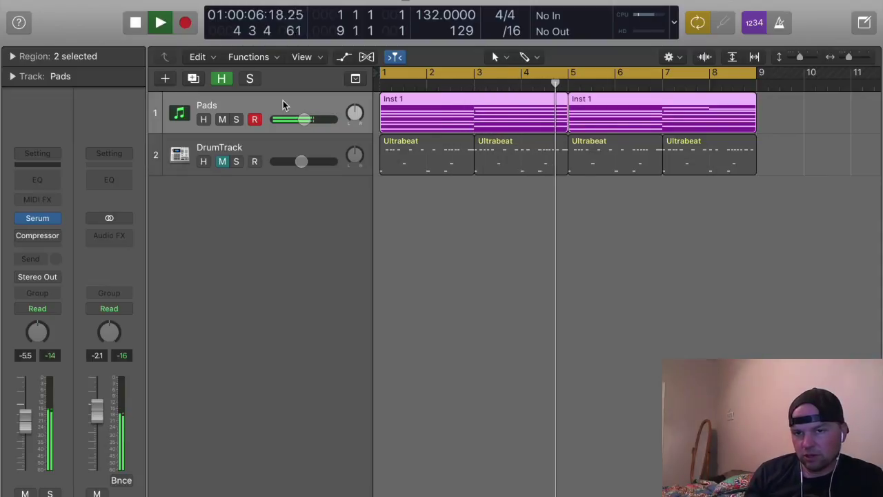
pyautogui.press('space')
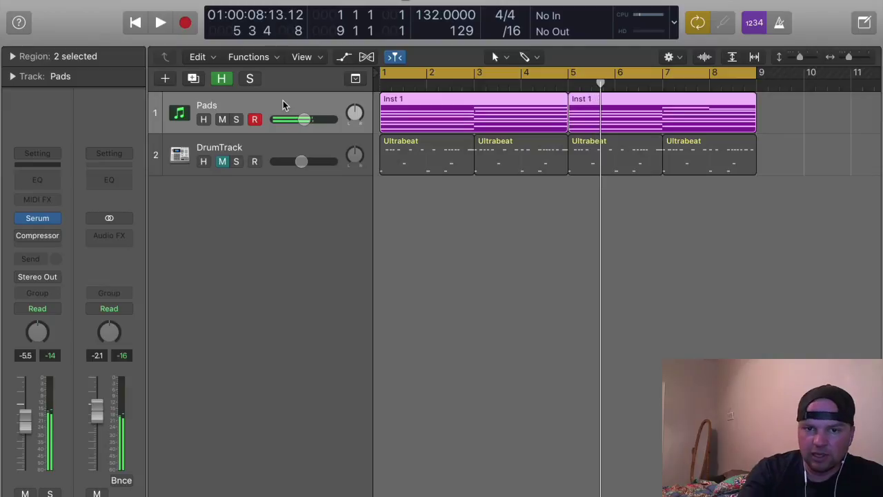
pyautogui.click(232, 164)
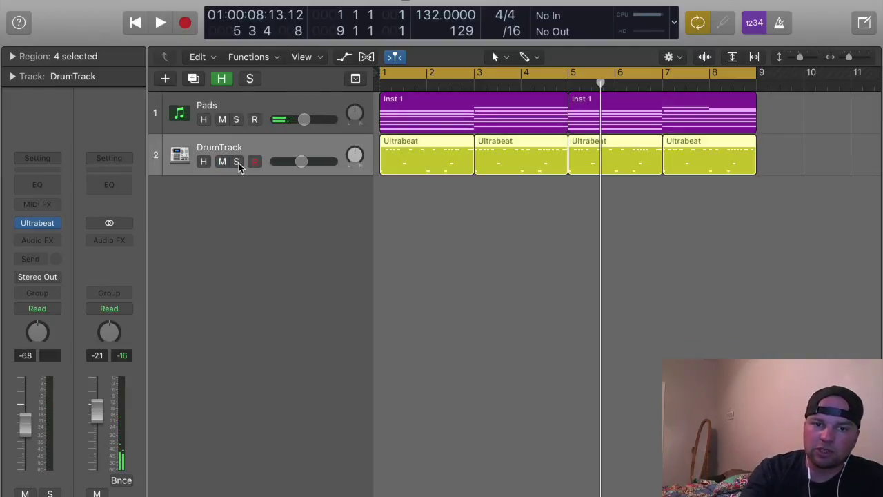
pyautogui.press('Return')
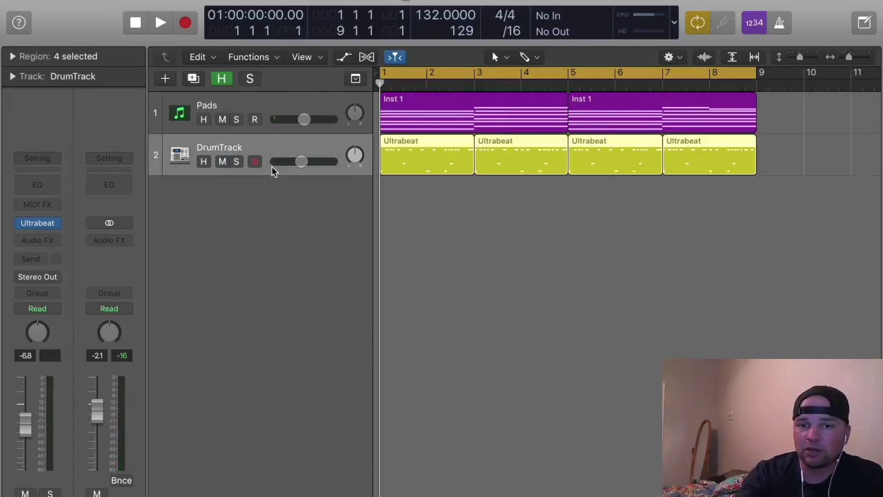
pyautogui.press('space')
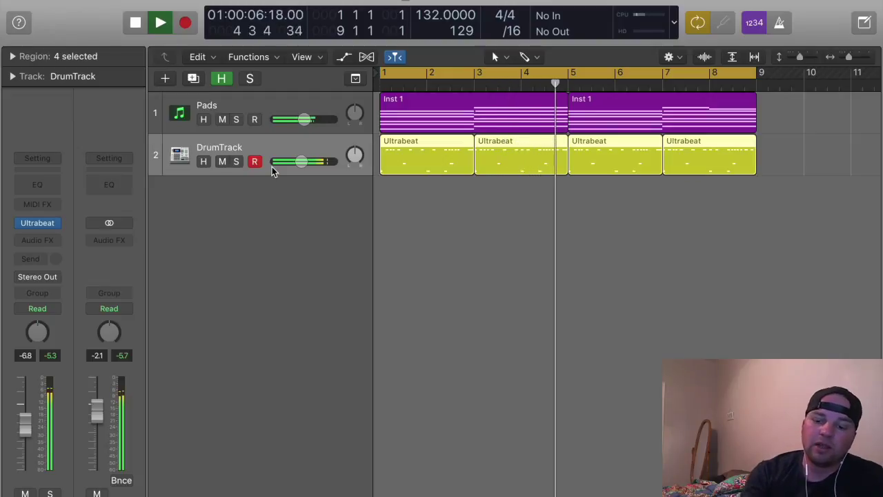
pyautogui.press('space')
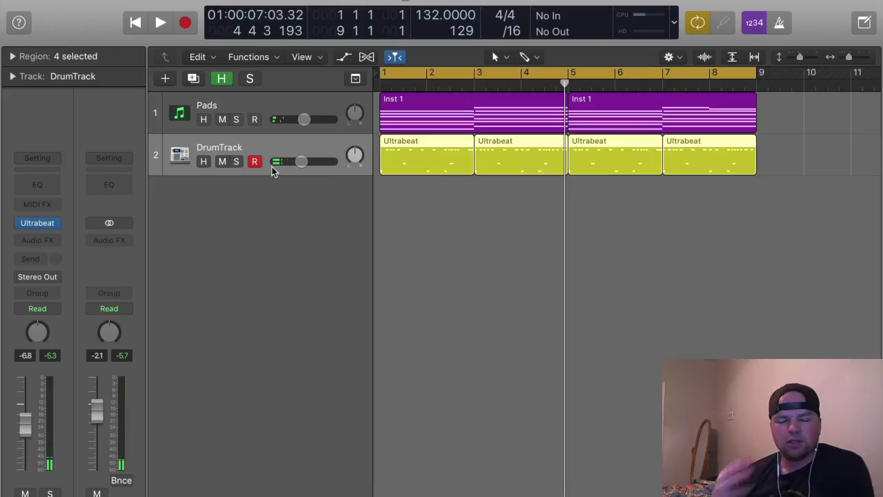
pyautogui.press('Return')
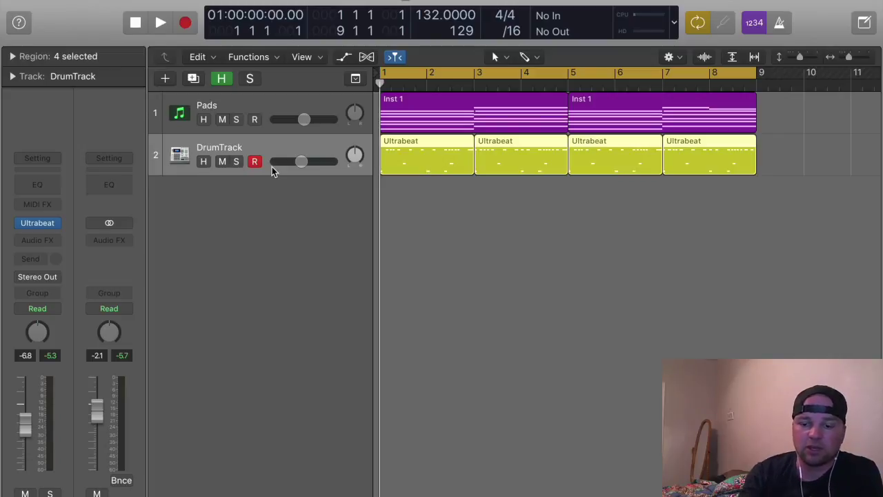
# Solo the Pads track and play it alone
pyautogui.click(223, 120)
pyautogui.click(235, 119)
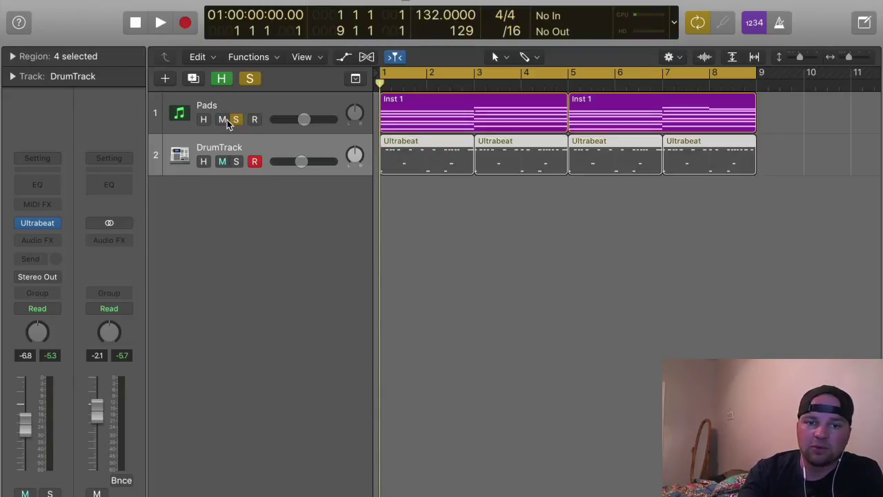
pyautogui.press('space')
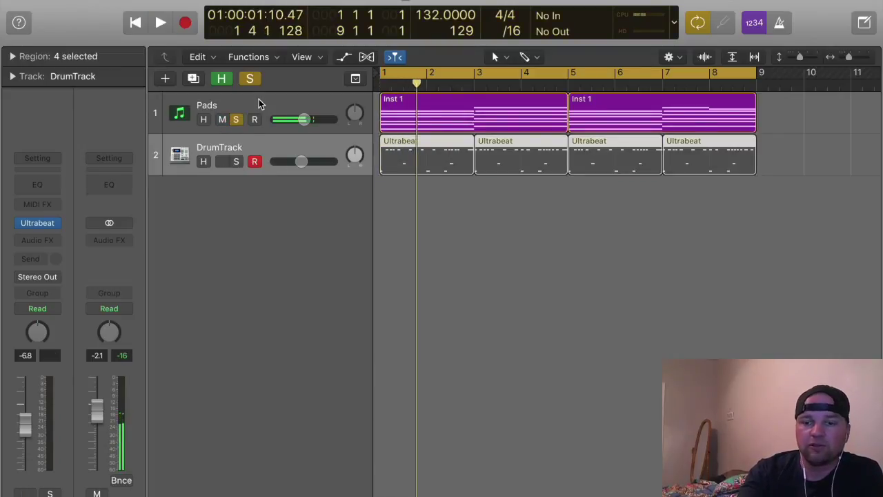
pyautogui.press('space')
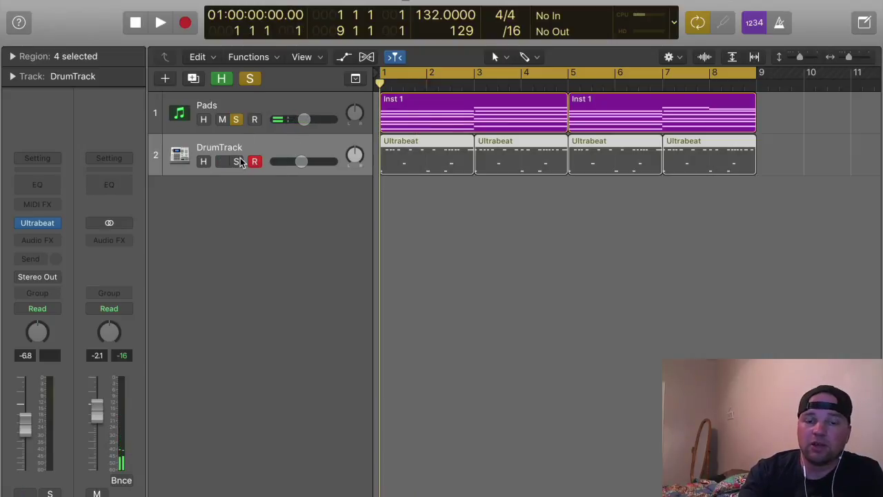
# Remove the old Compressor insert from the Pads channel, leaving only Serum
pyautogui.click(266, 116)
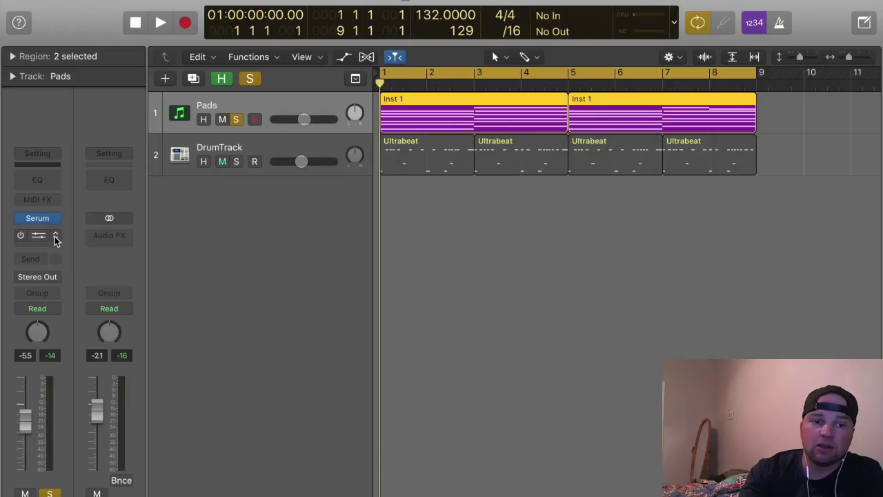
pyautogui.click(56, 239)
pyautogui.click(209, 268)
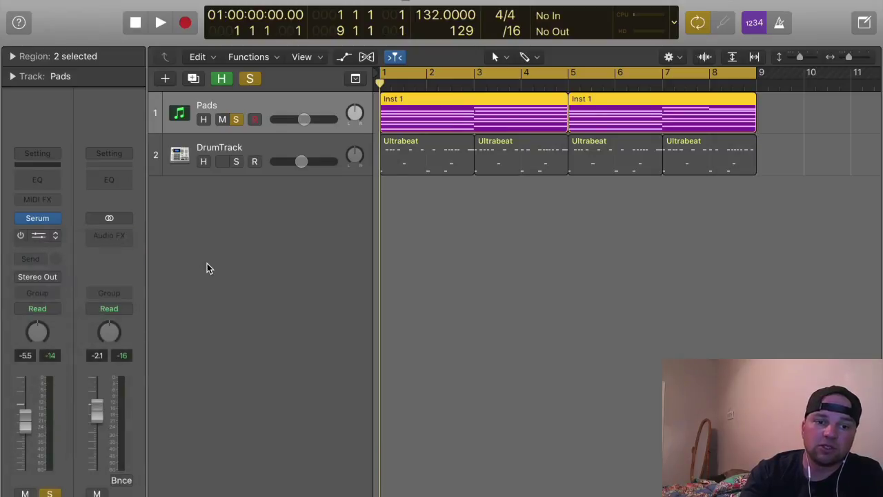
# Insert a stereo Dynamics > Compressor in the Pads track's empty Audio FX slot
pyautogui.moveTo(42, 247)
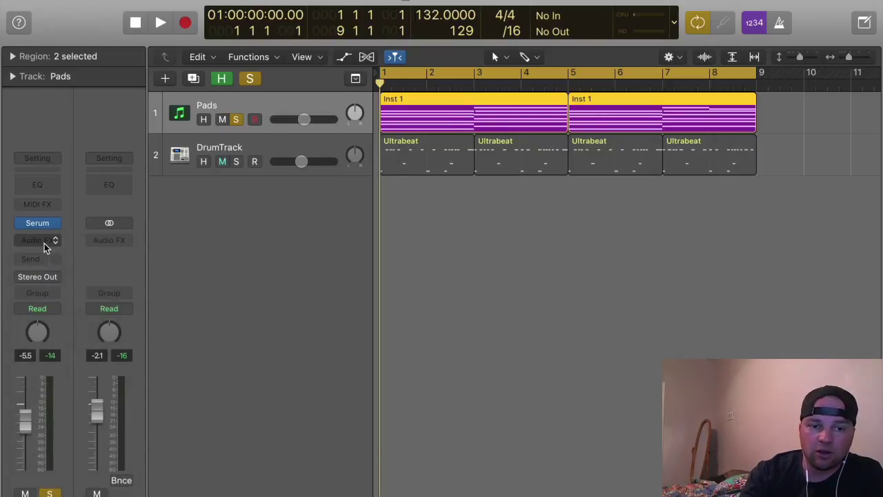
pyautogui.click(54, 241)
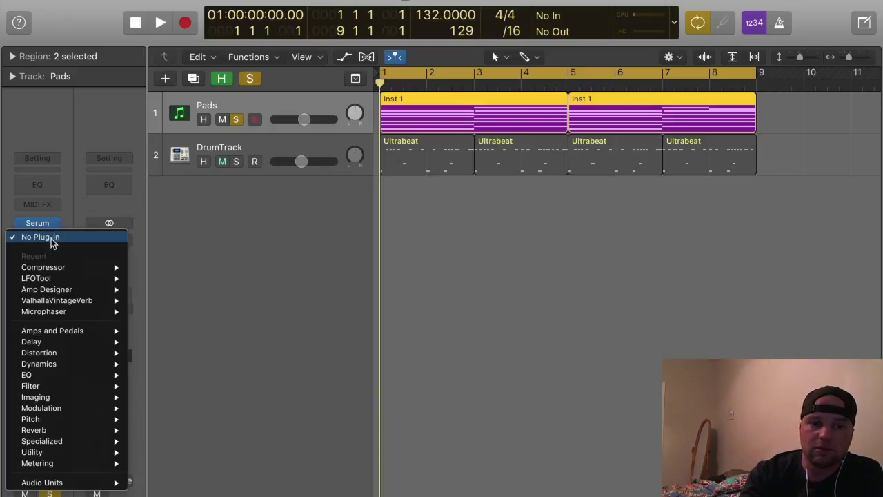
pyautogui.moveTo(78, 281)
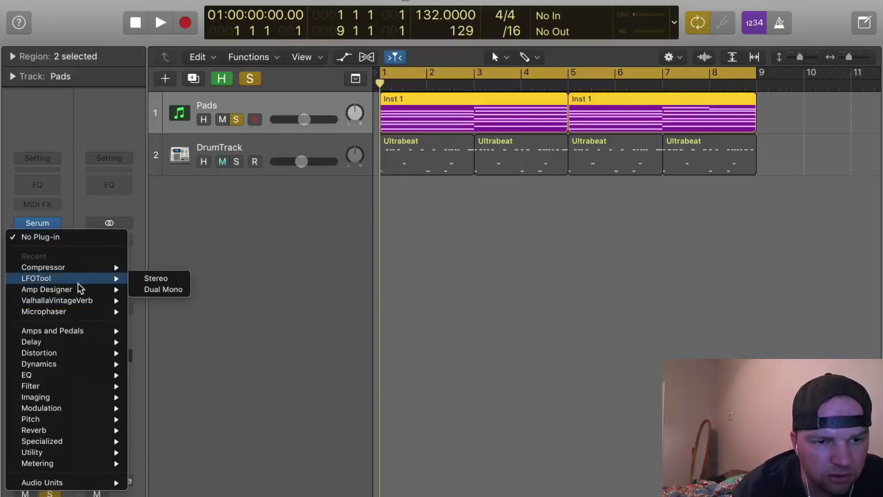
pyautogui.moveTo(73, 364)
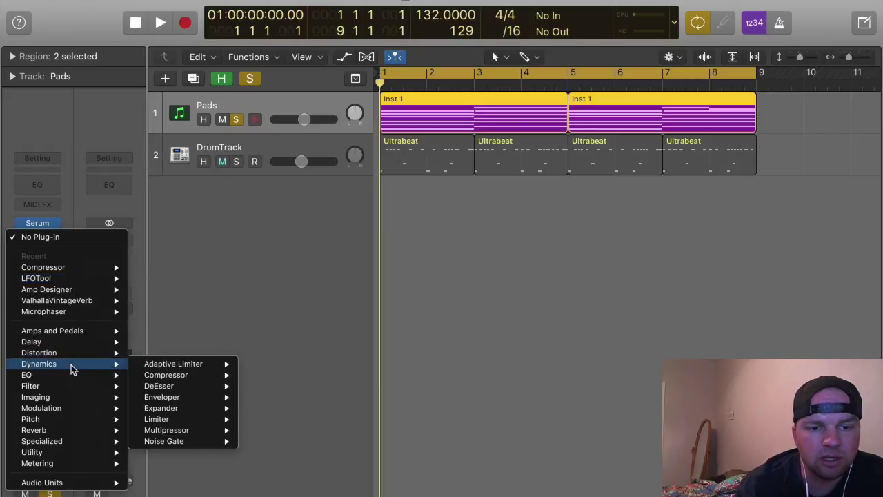
pyautogui.click(156, 376)
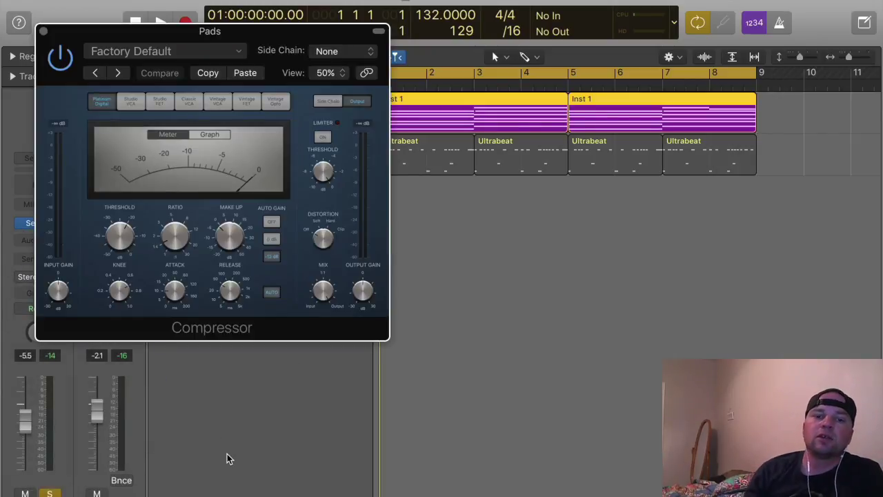
# Move the Compressor window below the tracks and set its side chain to Inst 2 - DrumTrack
pyautogui.moveTo(329, 32); pyautogui.dragTo(422, 200)
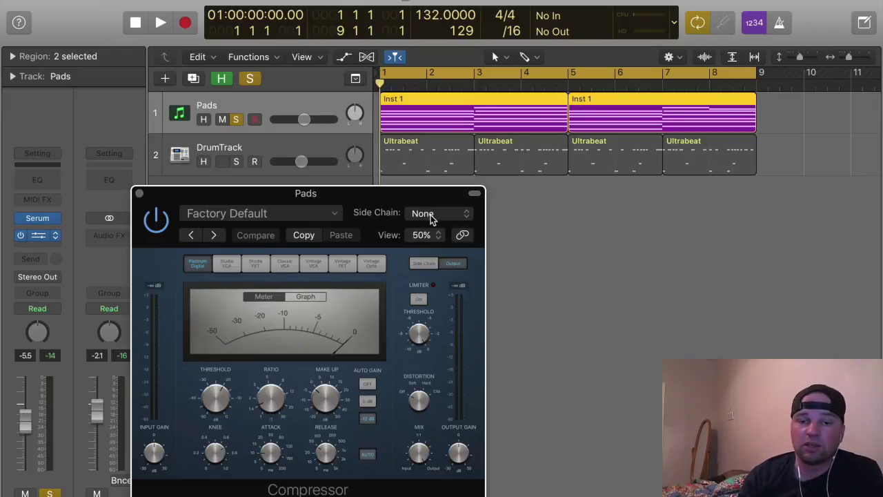
pyautogui.click(431, 215)
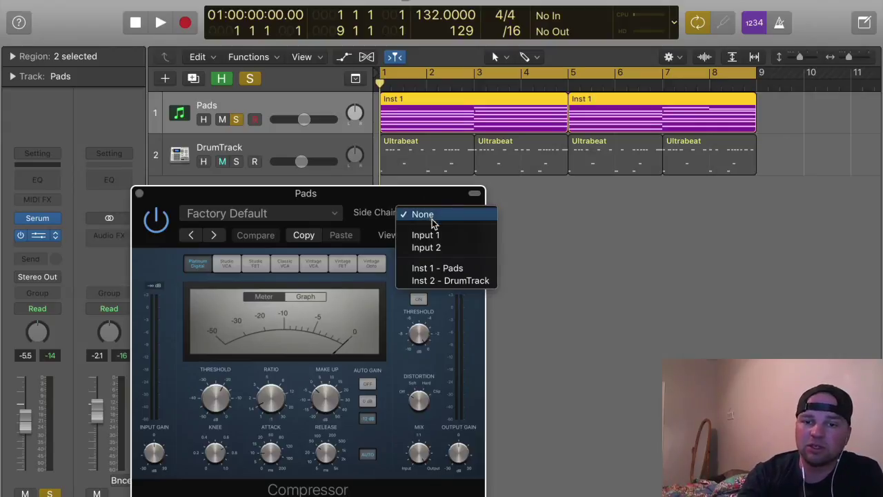
pyautogui.click(448, 281)
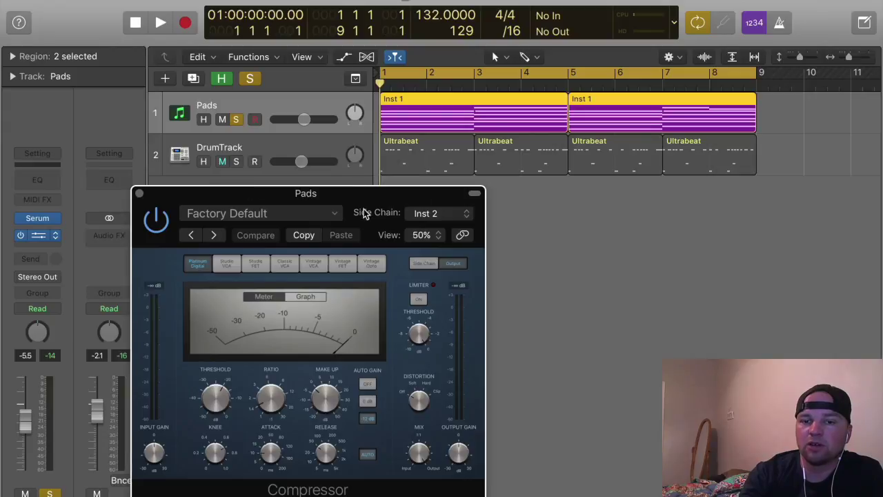
pyautogui.click(466, 214)
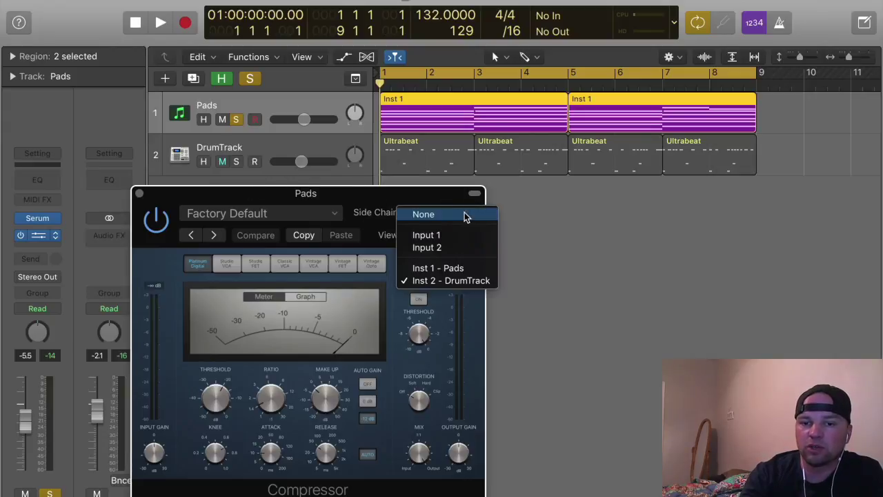
pyautogui.click(469, 281)
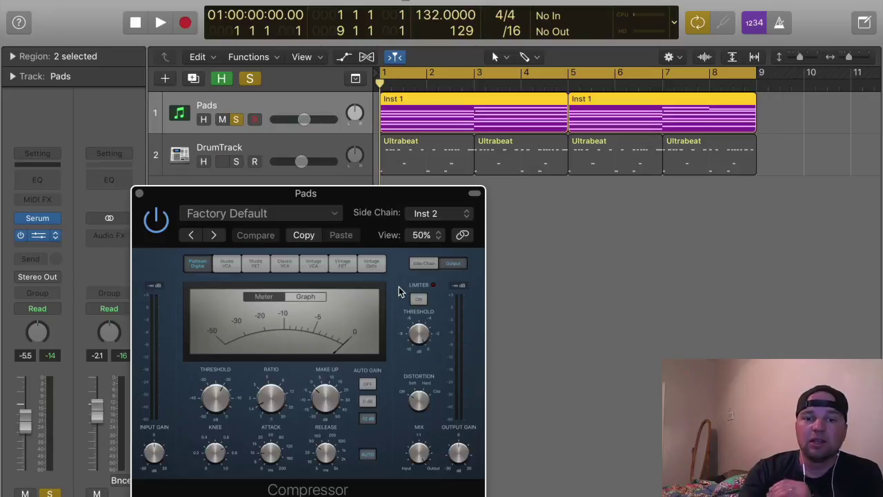
# Reset the compressor's side-chain source to None and play the pads
pyautogui.click(455, 213)
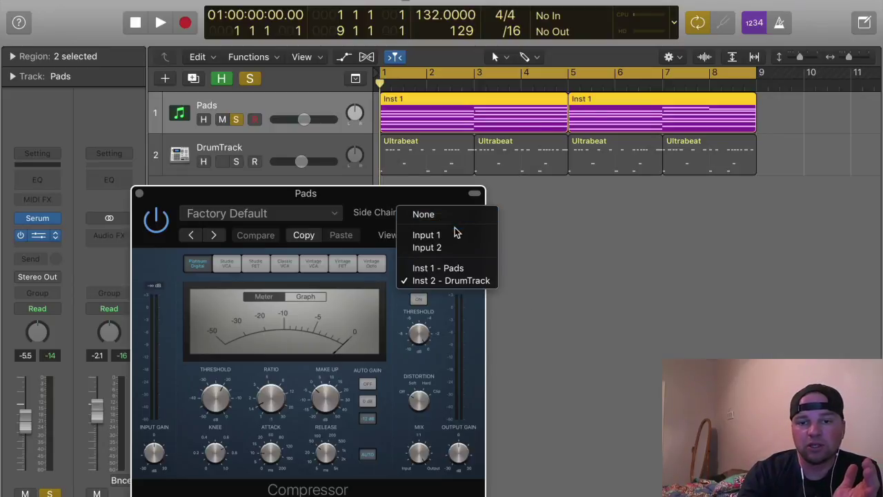
pyautogui.click(452, 215)
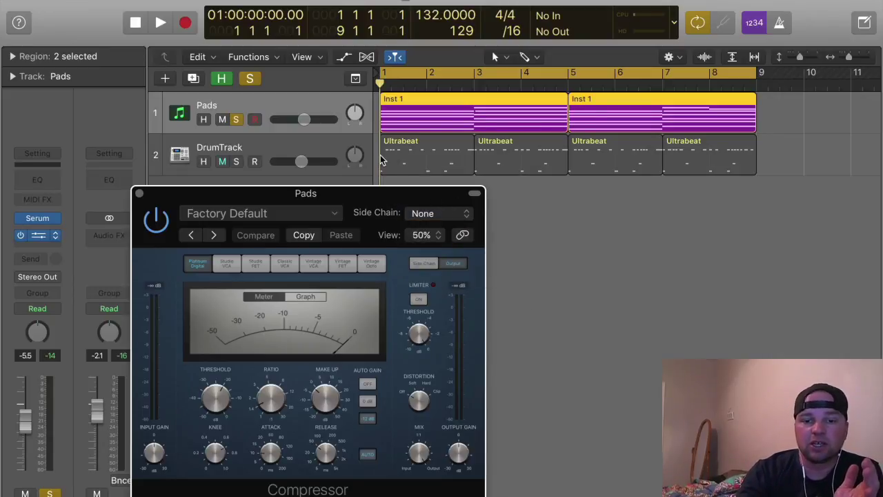
pyautogui.press('space')
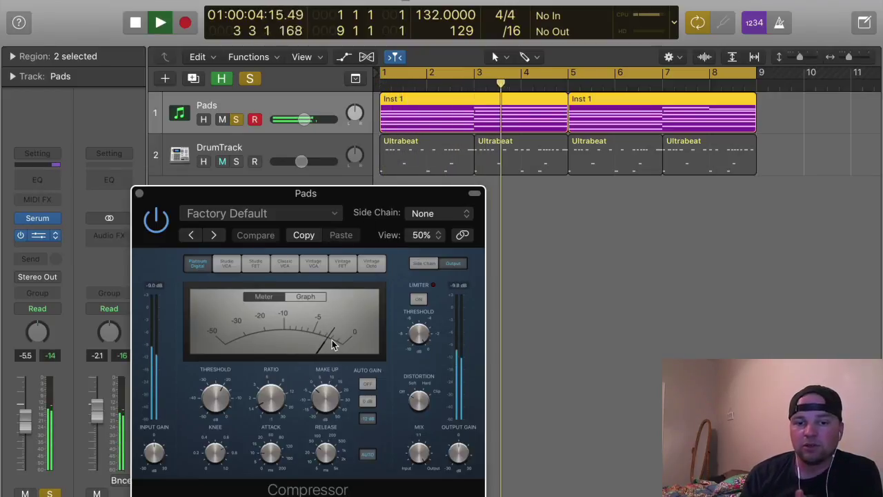
# Set the Pads compressor's side chain to Inst 2 - DrumTrack and solo DrumTrack too
pyautogui.press('space')
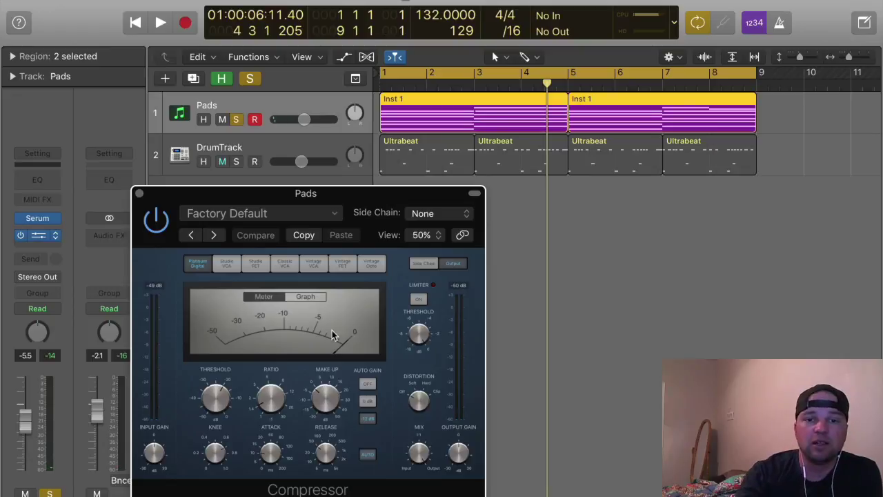
pyautogui.click(306, 143)
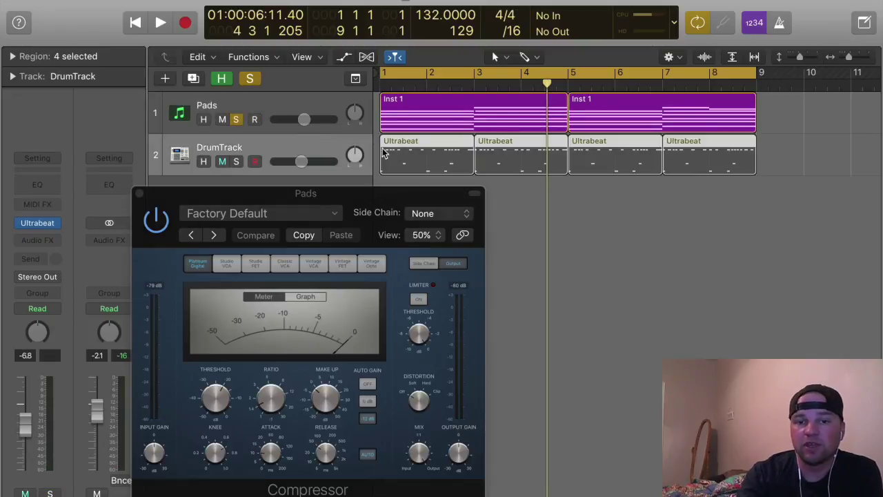
pyautogui.click(325, 105)
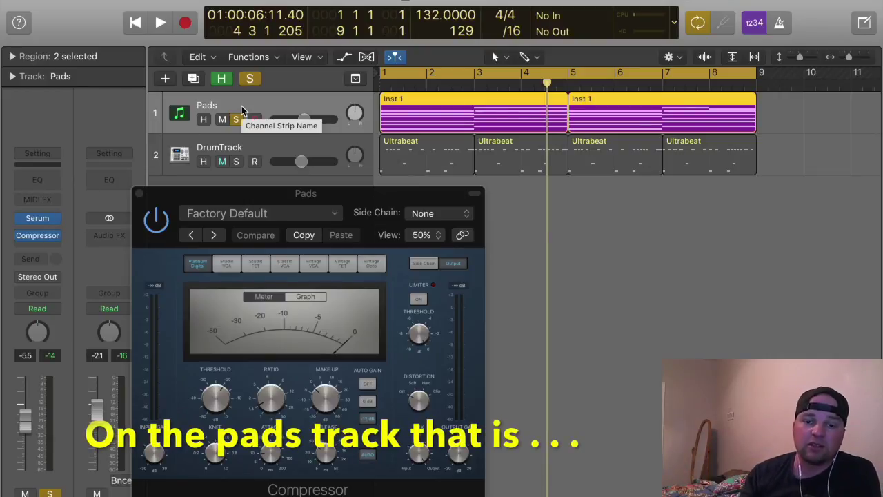
pyautogui.click(438, 213)
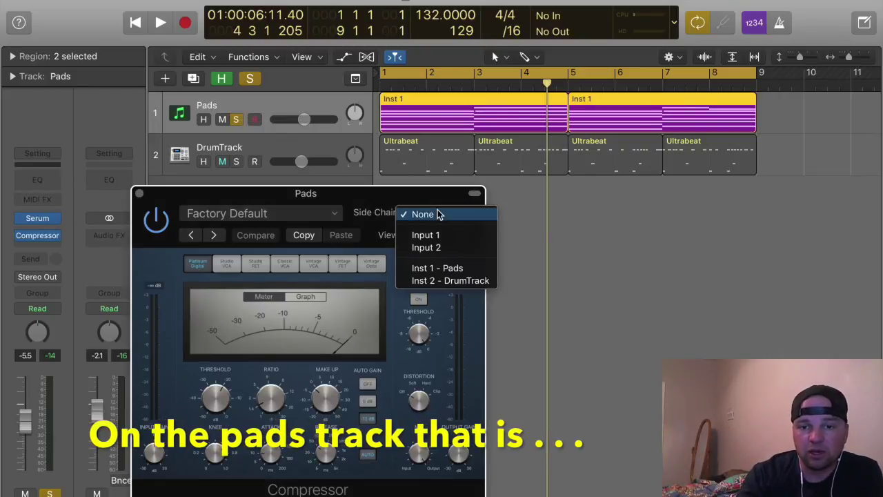
pyautogui.click(451, 281)
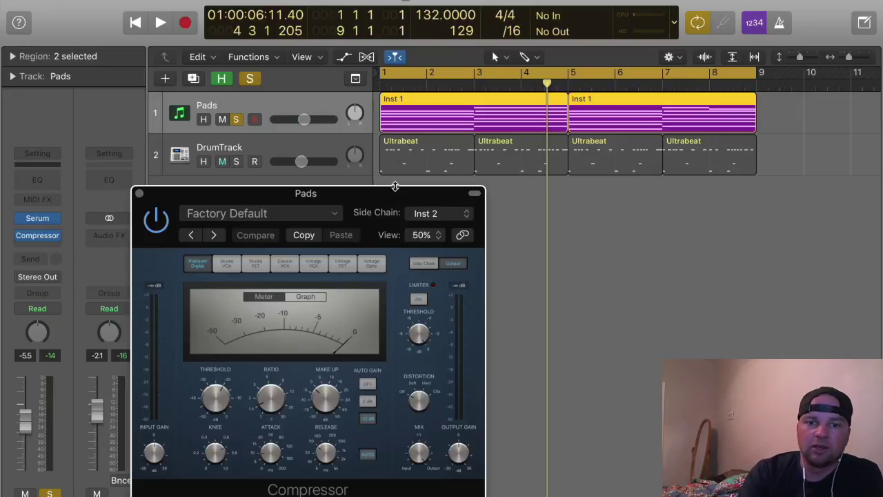
pyautogui.click(236, 162)
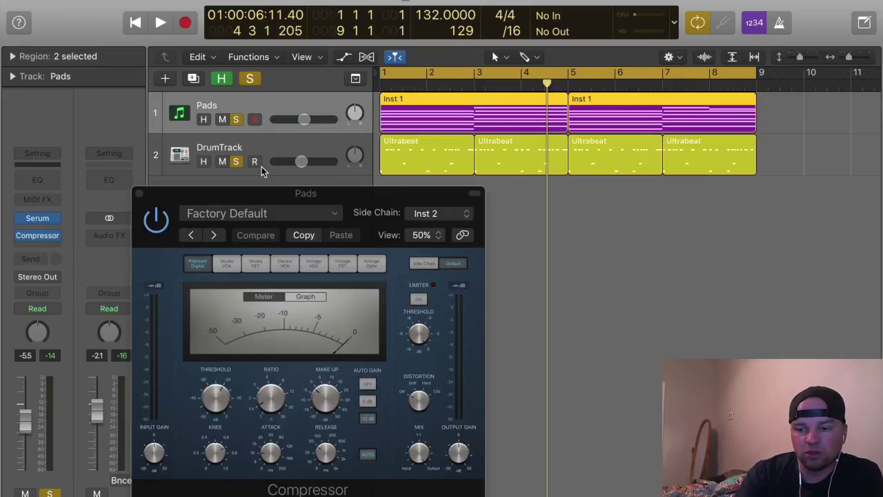
# Play from the start, then reopen the Pads compressor and confirm its side chain is Inst 2
pyautogui.press('Return')
pyautogui.press('space')
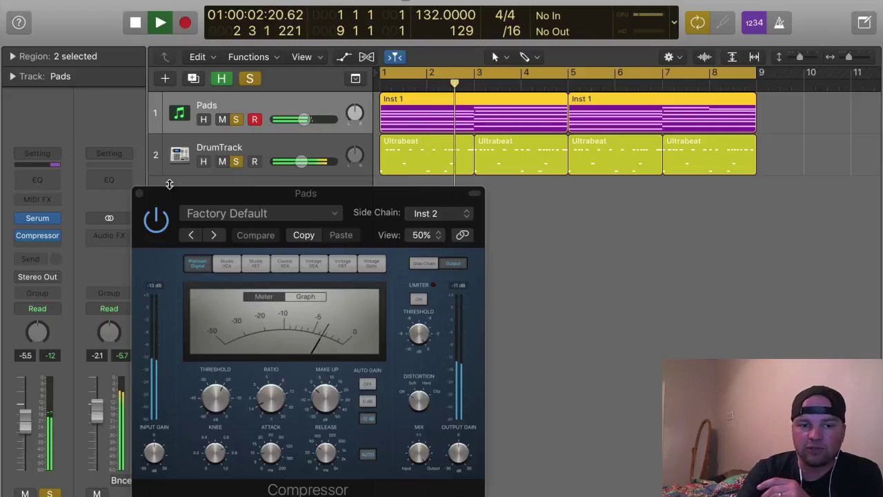
pyautogui.press('super+w')
pyautogui.press('space')
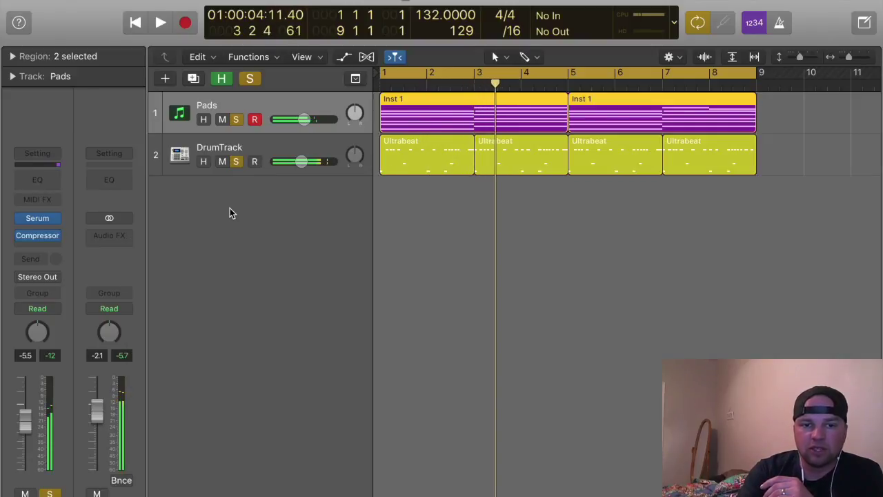
pyautogui.click(44, 238)
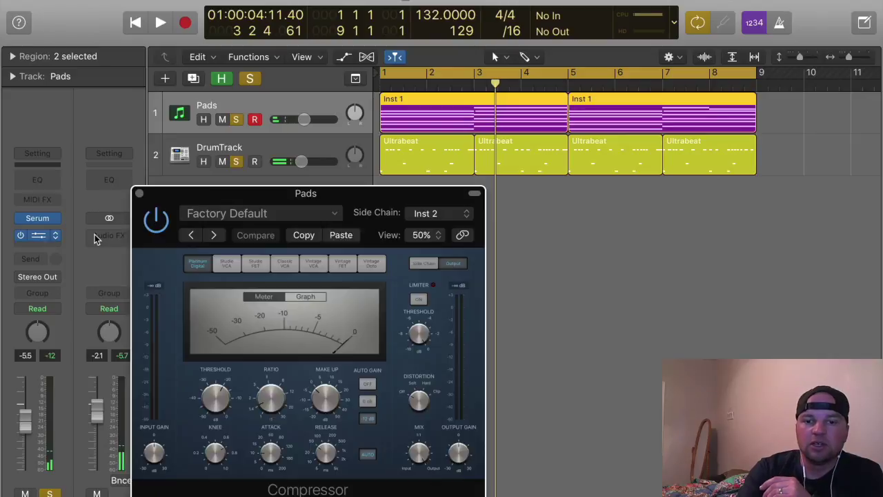
pyautogui.click(434, 216)
pyautogui.click(446, 280)
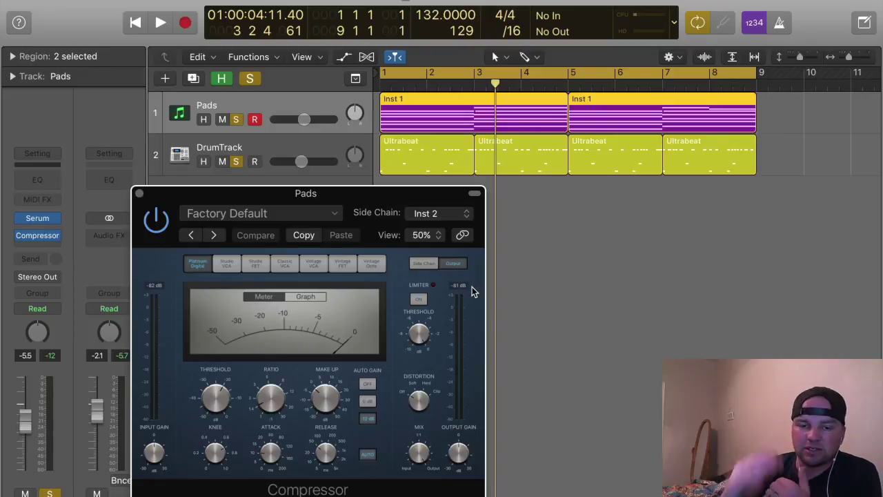
# Push the compressor harder during playback so the ratio reads 6.8:1
pyautogui.press('space')
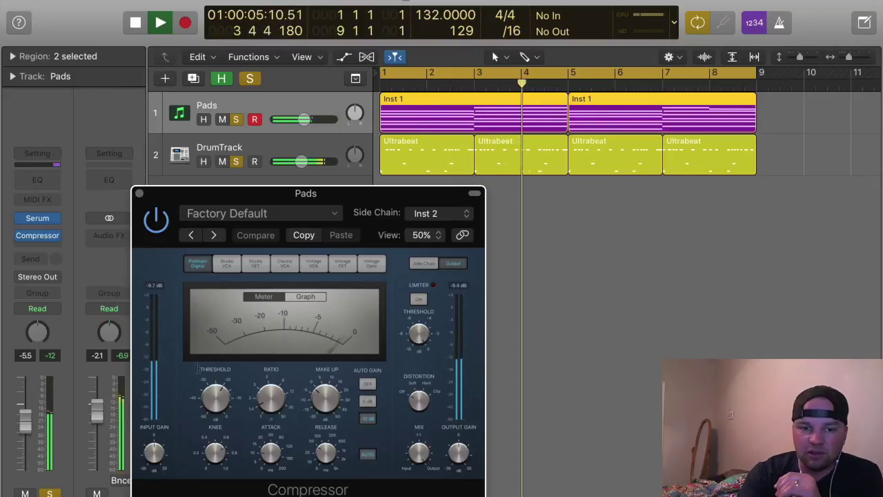
pyautogui.moveTo(215, 394); pyautogui.dragTo(270, 393)
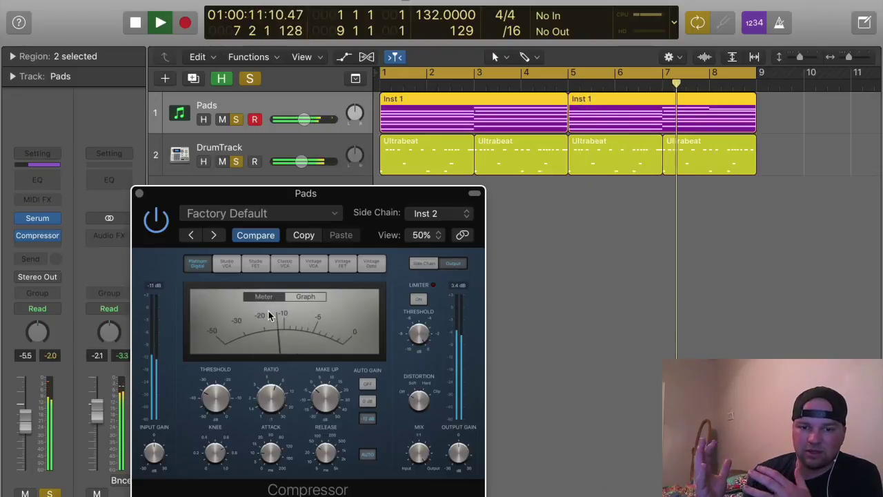
pyautogui.press('space')
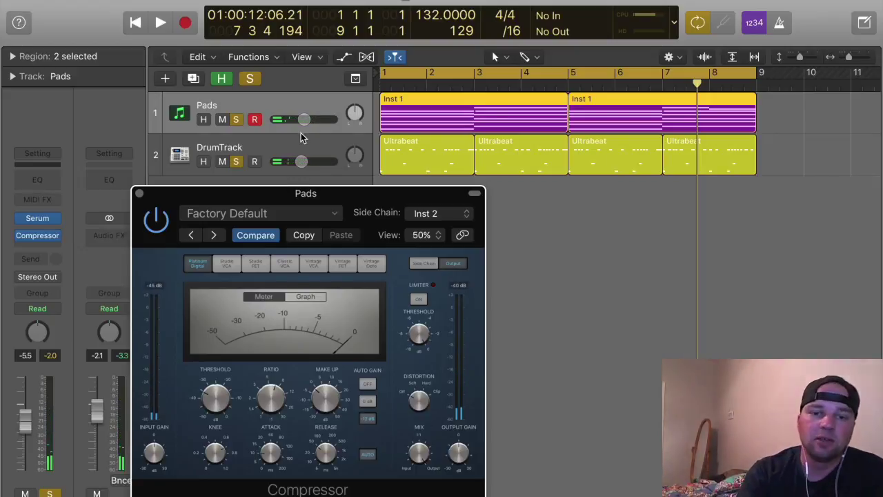
# Duplicate the DrumTrack as track 3 and turn off solo on all tracks
pyautogui.moveTo(277, 194); pyautogui.dragTo(21, 469)
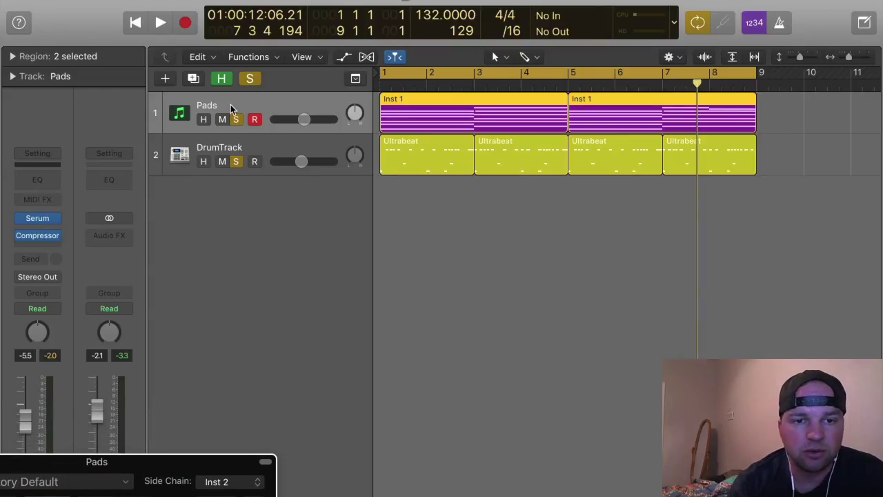
pyautogui.click(257, 145)
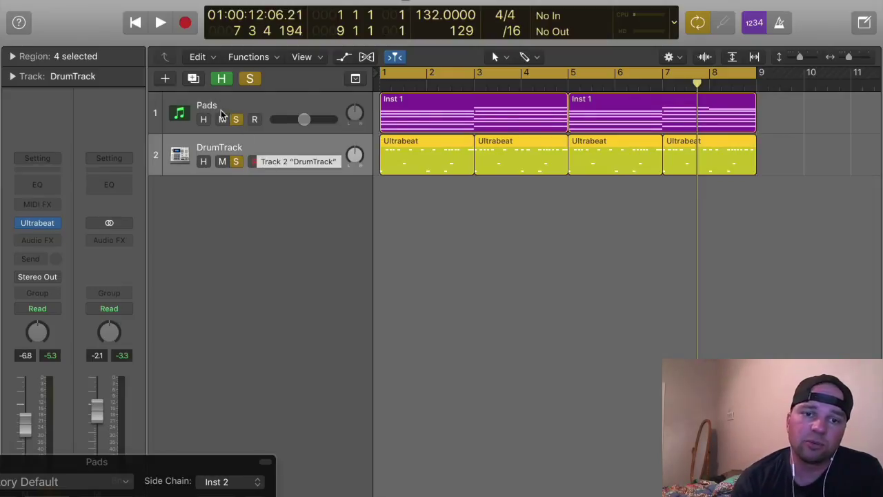
pyautogui.click(194, 78)
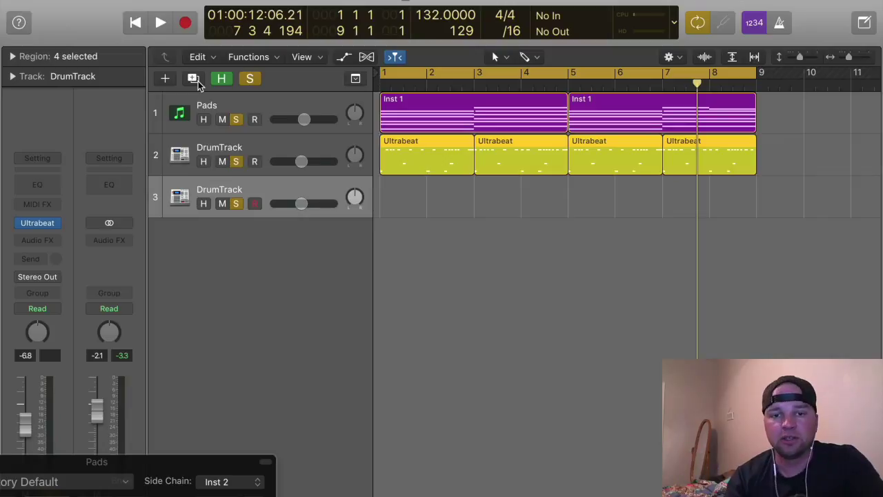
pyautogui.click(250, 79)
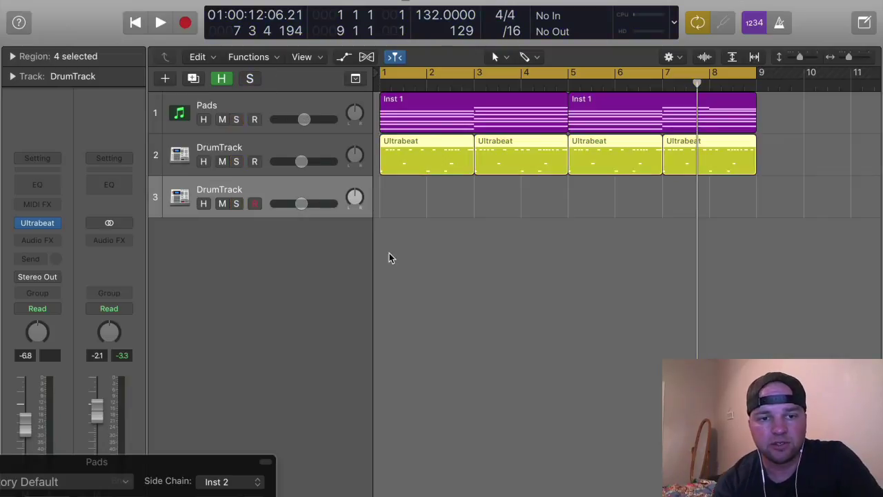
# Copy the four Ultrabeat regions from the DrumTrack onto track 3 and play
pyautogui.moveTo(407, 209); pyautogui.dragTo(682, 144)
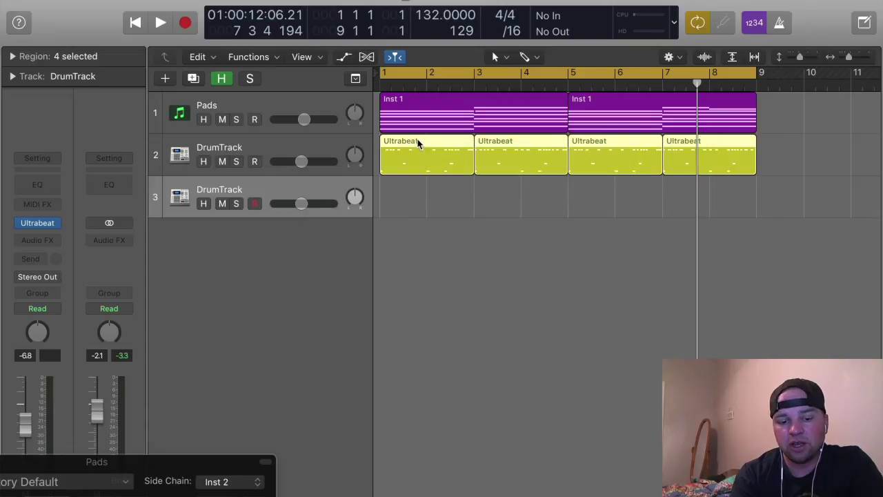
pyautogui.moveTo(417, 142); pyautogui.dragTo(418, 194)
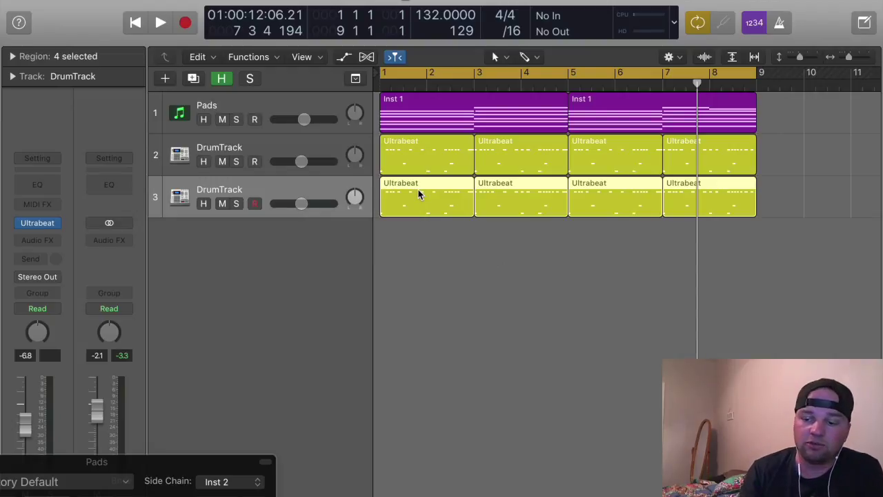
pyautogui.press('Return')
pyautogui.press('space')
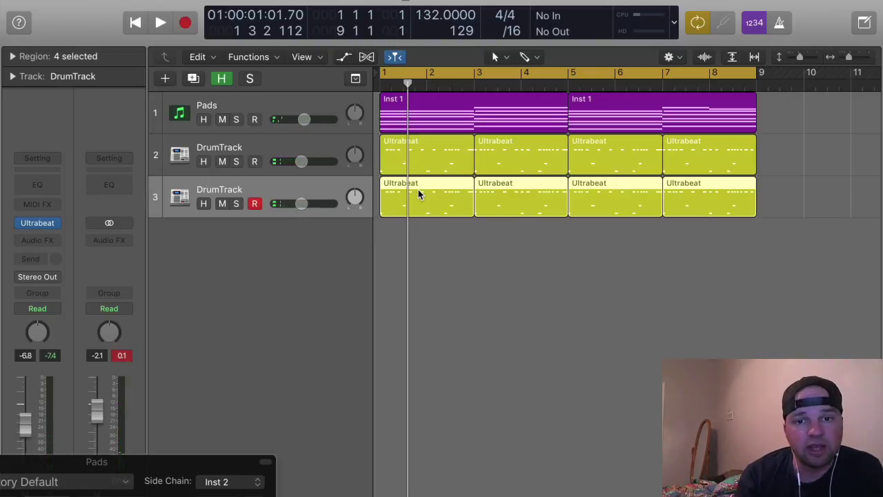
# Open track 3's first Ultrabeat region in the Piano Roll
pyautogui.click(449, 276)
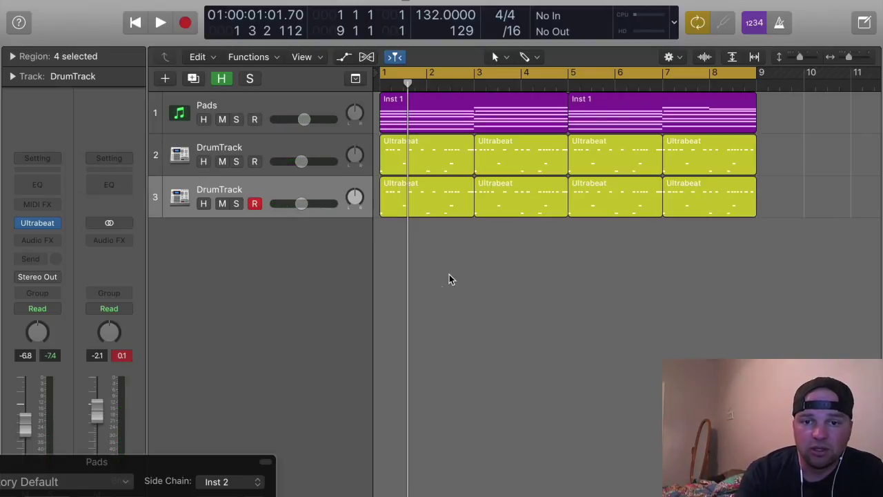
pyautogui.click(444, 191)
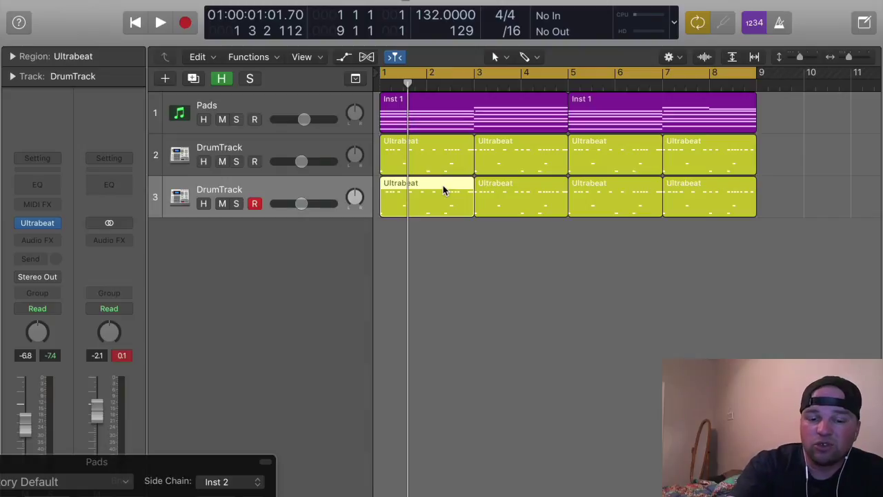
pyautogui.doubleClick(443, 191)
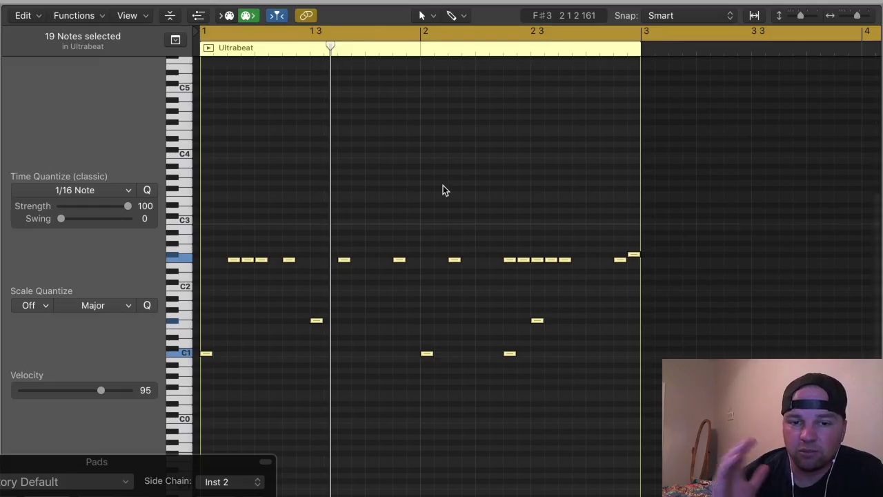
# Delete the notes on the upper pitch row of the drum pattern
pyautogui.click(440, 186)
pyautogui.click(248, 259)
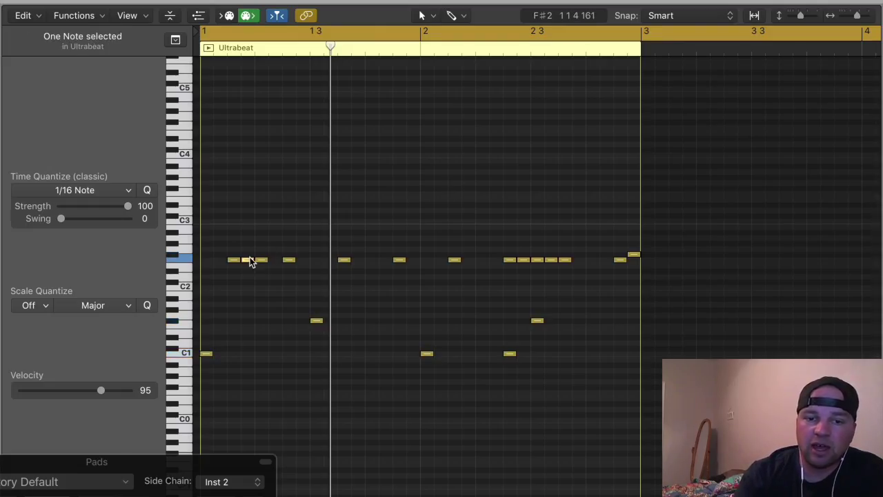
pyautogui.click(317, 320)
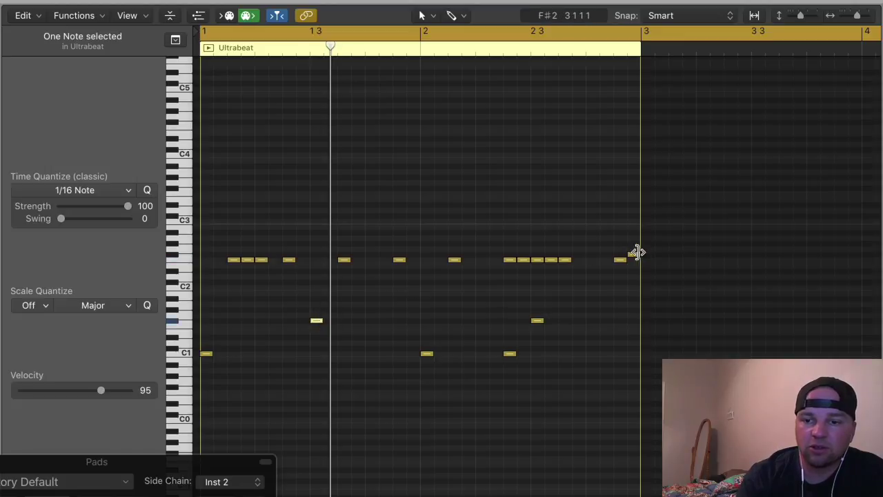
pyautogui.click(633, 254)
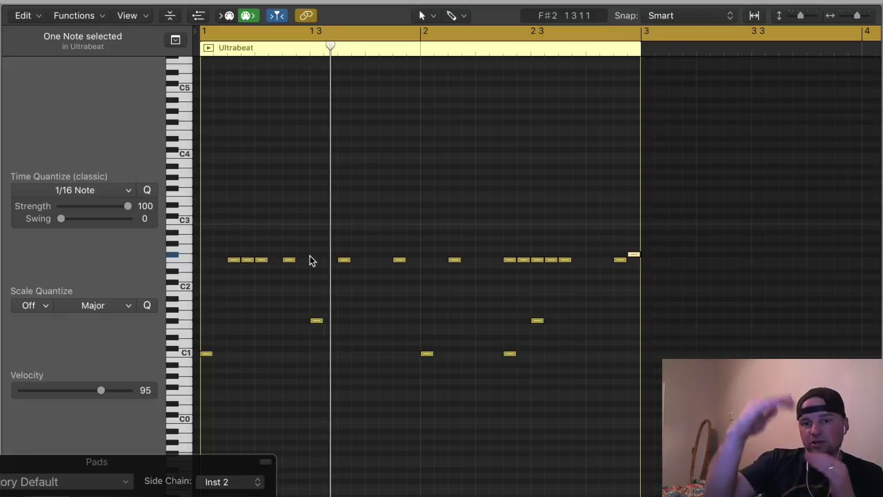
pyautogui.moveTo(205, 142); pyautogui.dragTo(646, 339)
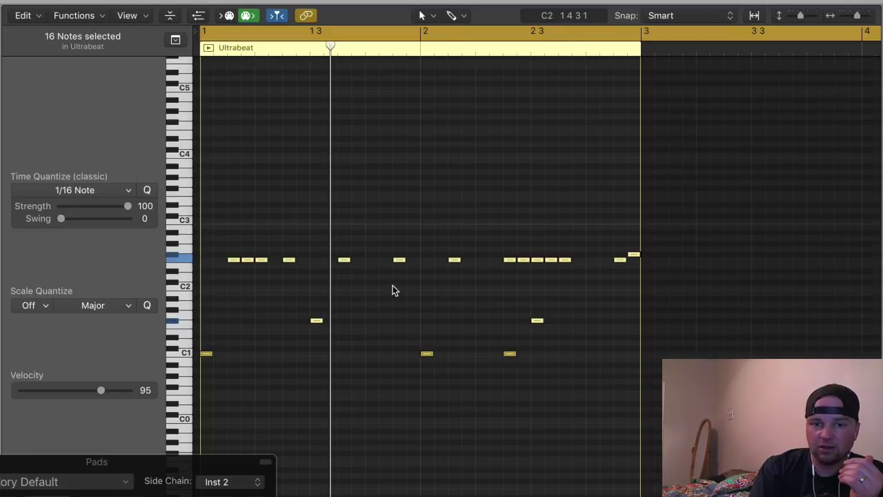
pyautogui.click(347, 201)
pyautogui.click(186, 261)
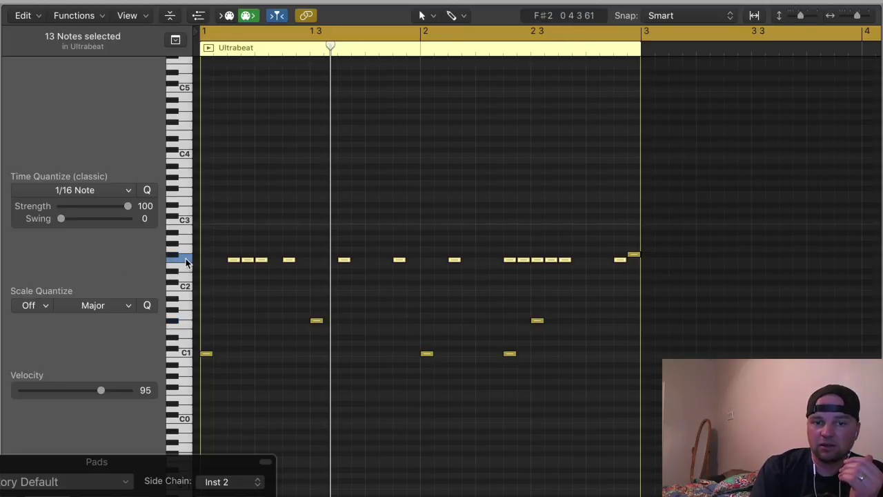
pyautogui.press('Delete')
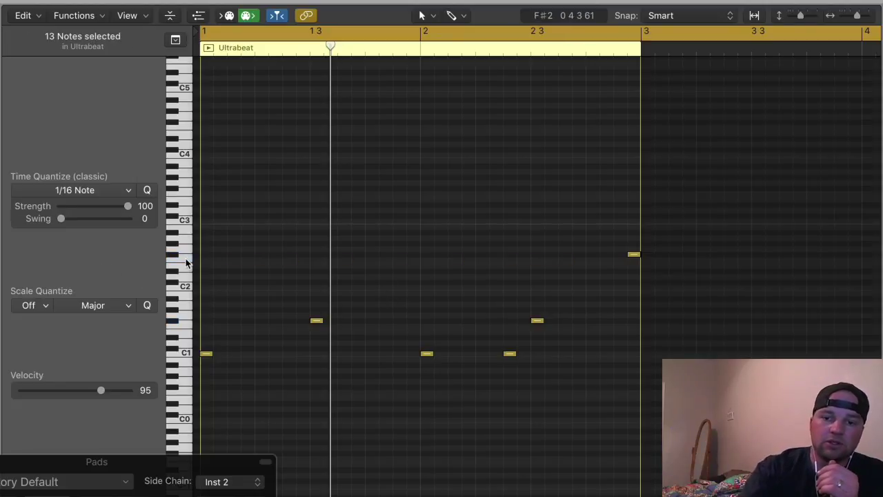
# Delete the leftover non-kick notes, keeping only the three C1 notes, and return to the arrangement
pyautogui.click(173, 254)
pyautogui.press('Delete')
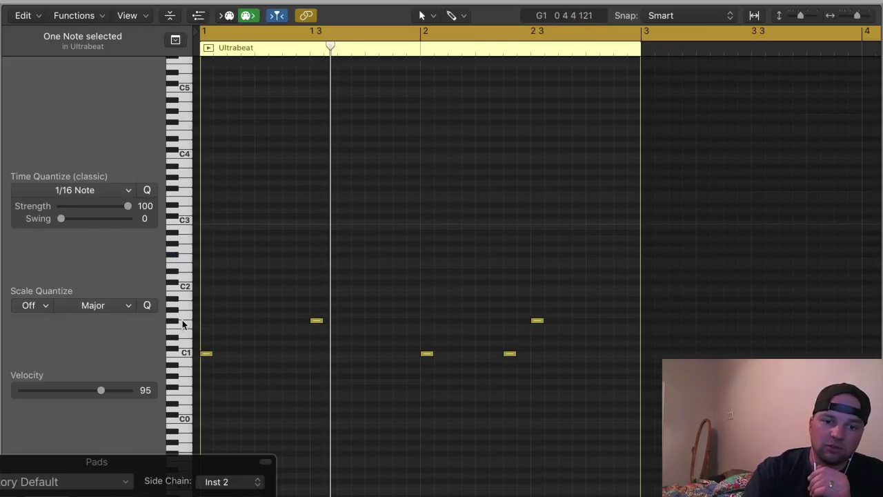
pyautogui.moveTo(269, 282); pyautogui.dragTo(602, 324)
pyautogui.press('Delete')
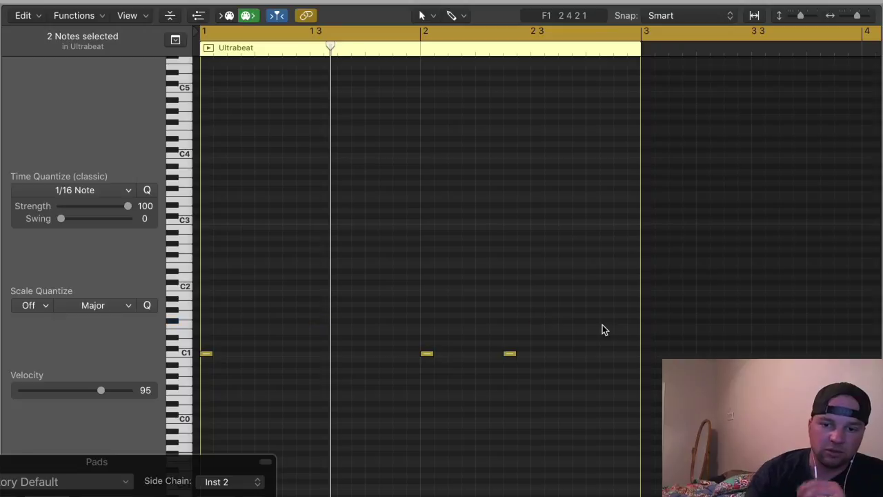
pyautogui.click(187, 352)
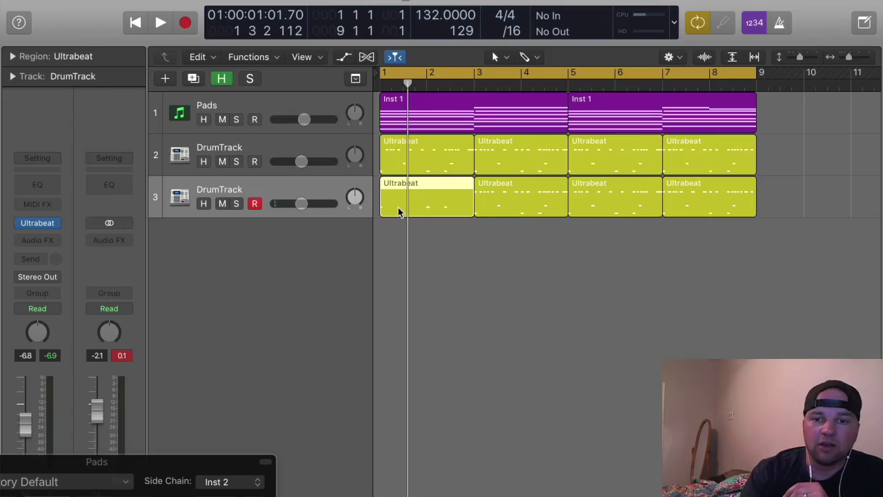
pyautogui.click(533, 236)
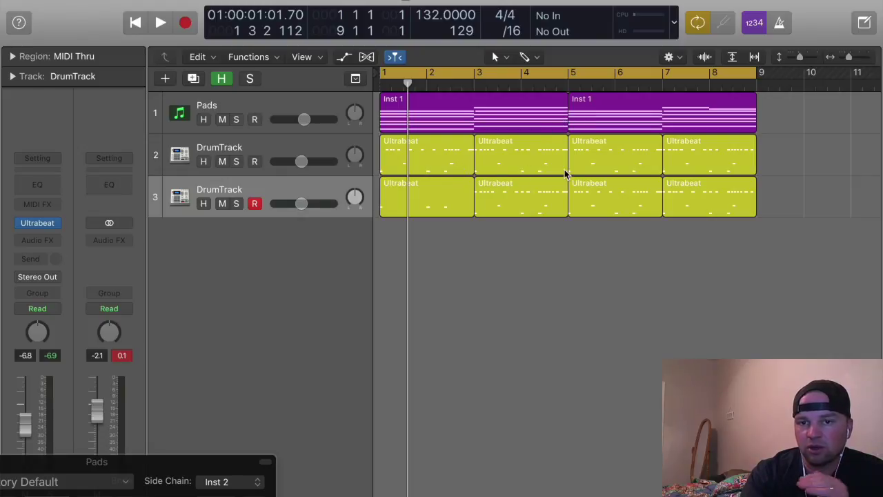
# Delete track 3's last three regions and copy the kick-only region to bar 3
pyautogui.moveTo(528, 231); pyautogui.dragTo(714, 192)
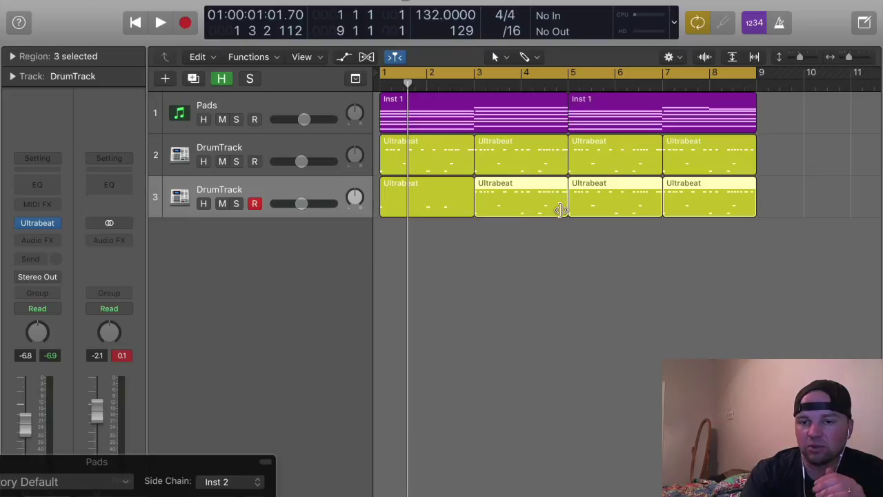
pyautogui.moveTo(521, 223); pyautogui.dragTo(779, 199)
pyautogui.press('Delete')
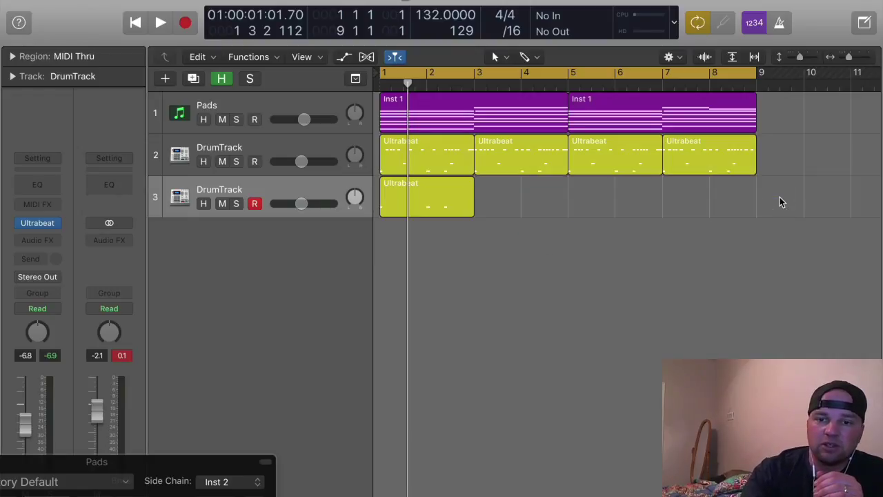
pyautogui.click(427, 194)
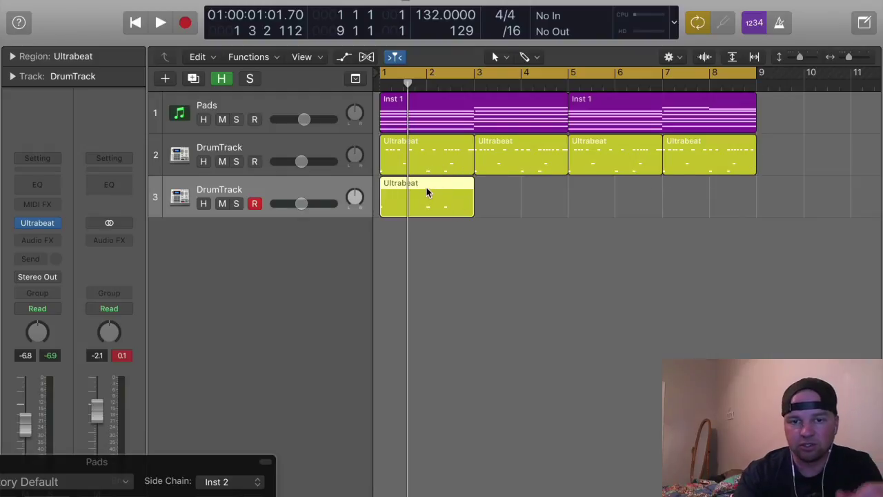
pyautogui.moveTo(427, 187); pyautogui.dragTo(519, 183)
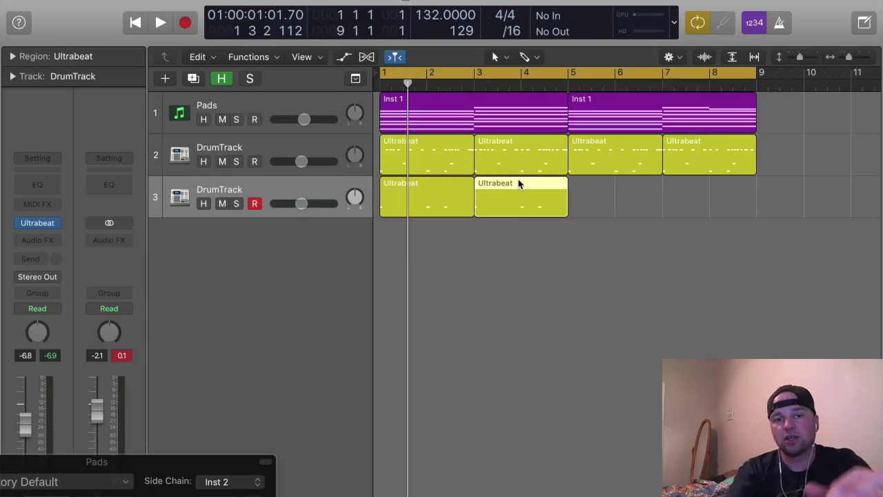
pyautogui.click(433, 162)
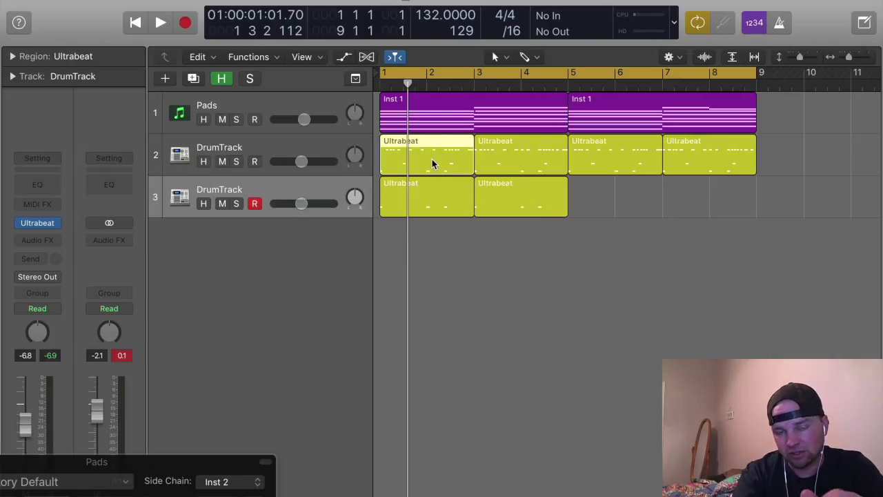
pyautogui.click(429, 210)
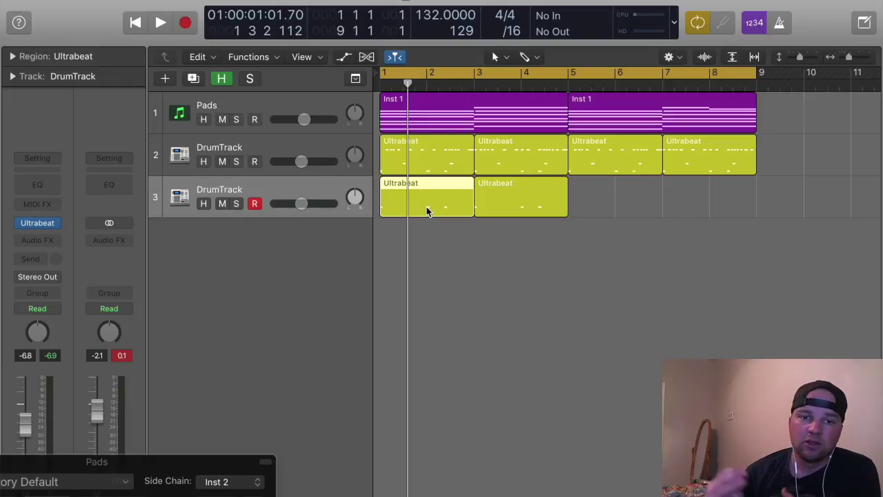
# Copy track 3's two kick regions to bars 5 and 7, filling bars 1–9, and play
pyautogui.click(333, 114)
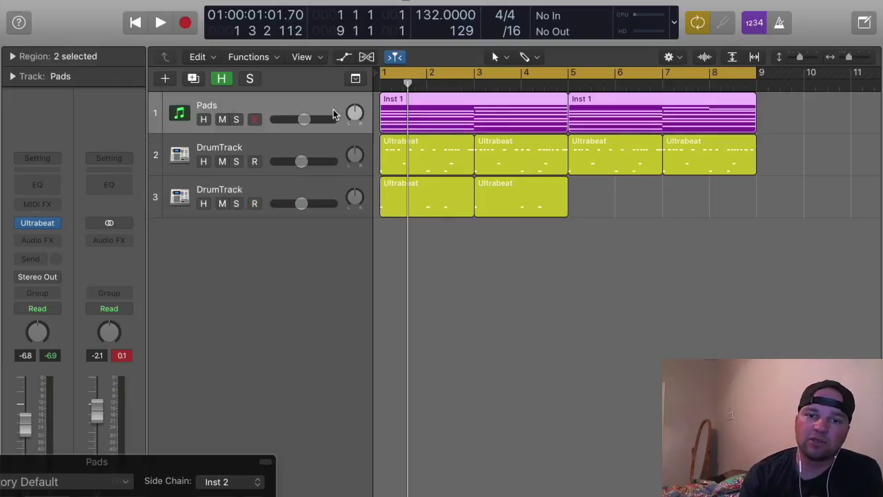
pyautogui.click(271, 139)
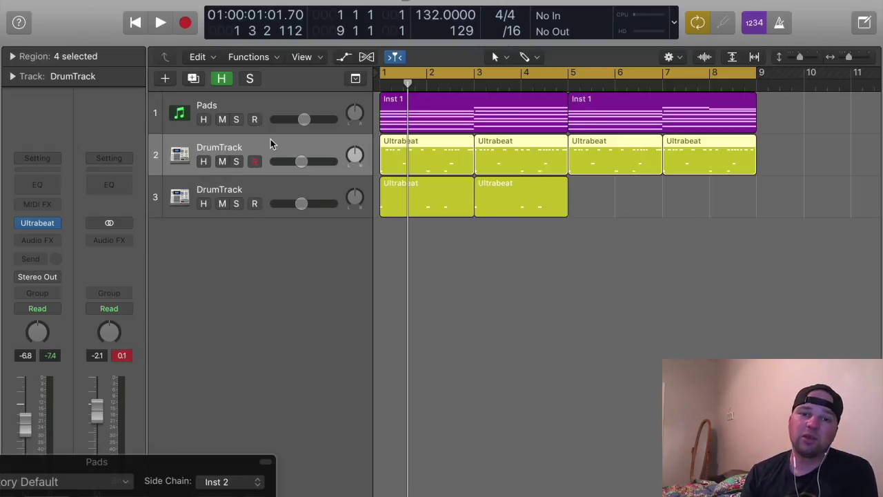
pyautogui.click(272, 177)
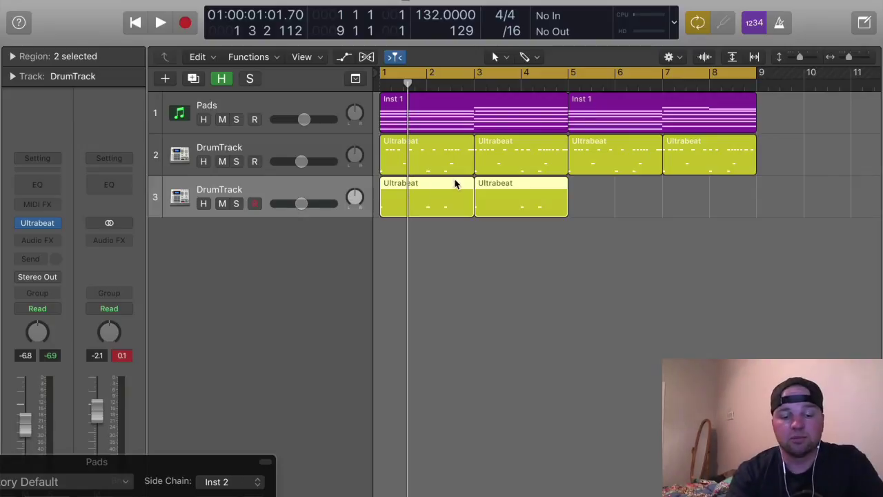
pyautogui.moveTo(509, 182); pyautogui.dragTo(694, 201)
pyautogui.click(674, 236)
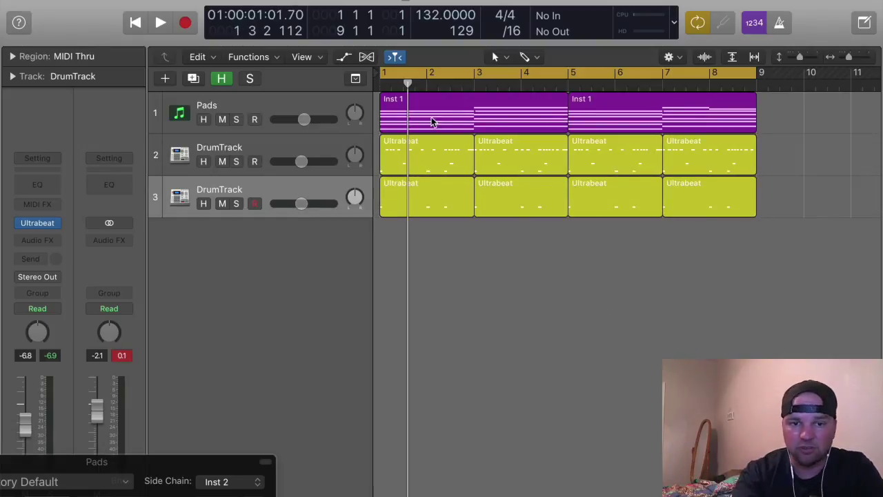
pyautogui.press('space')
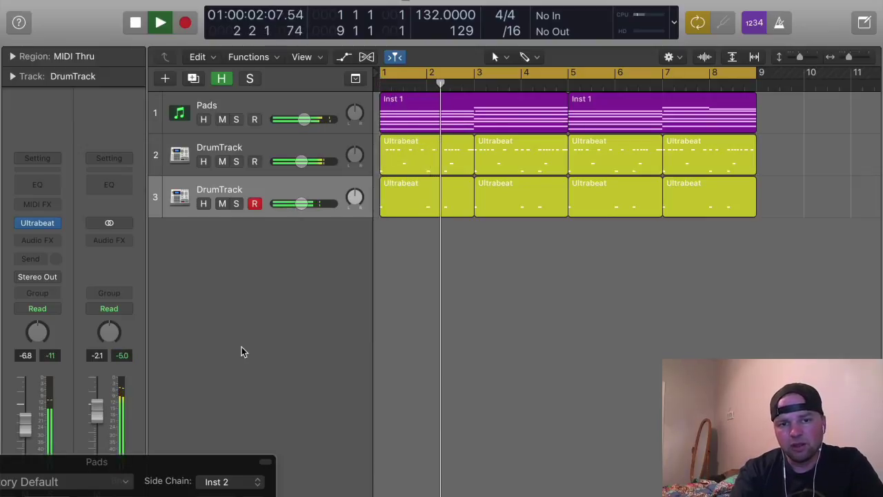
# Audition the kick track unmuted, bring the Pads compressor fully into view, then mute track 3
pyautogui.press('space')
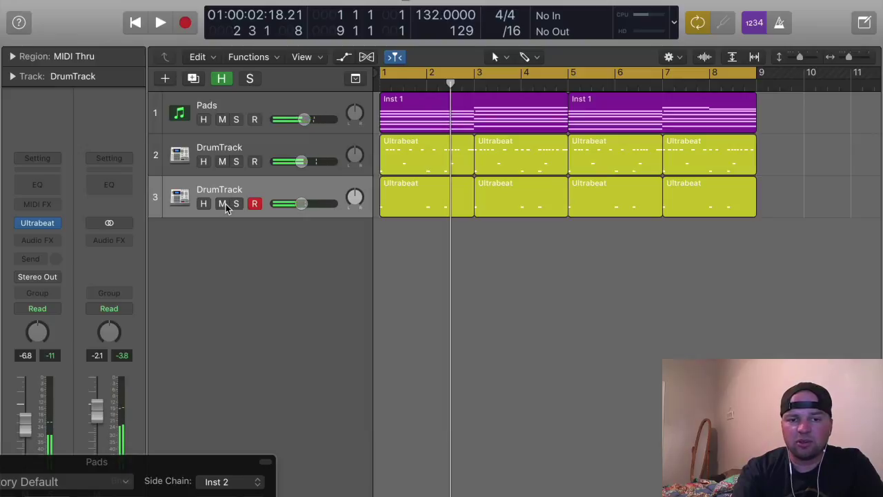
pyautogui.click(223, 204)
pyautogui.press('Return')
pyautogui.press('space')
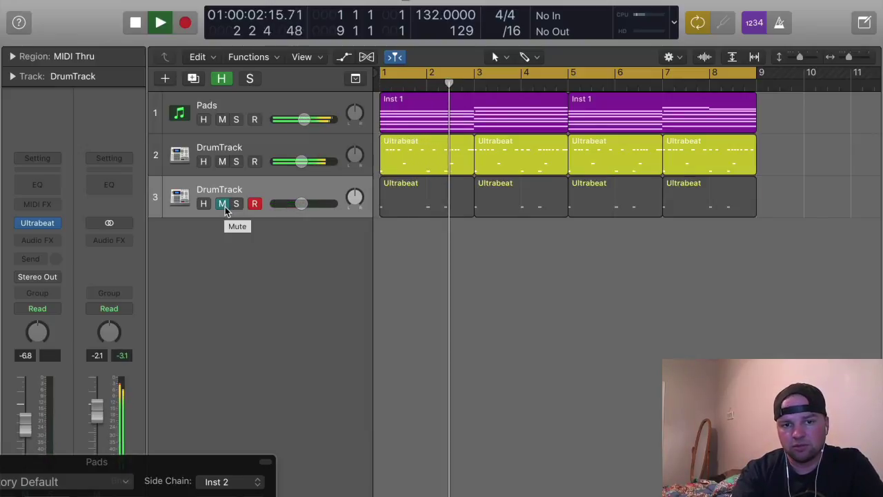
pyautogui.click(223, 204)
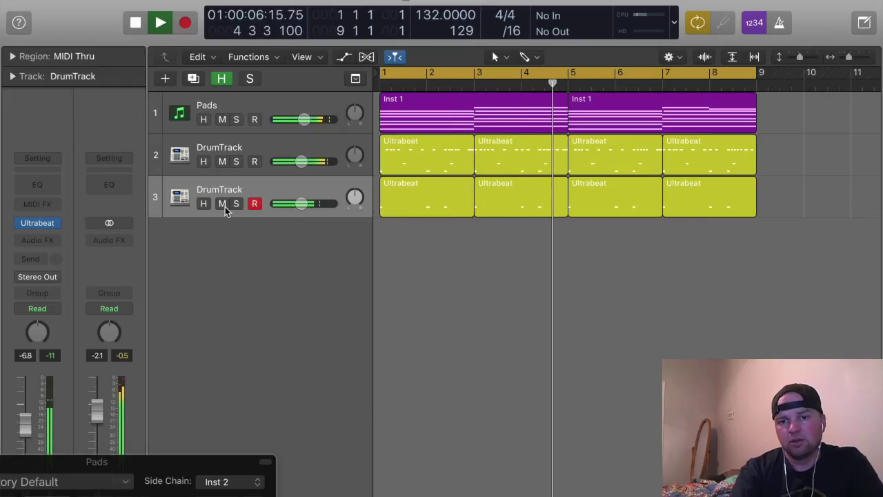
pyautogui.press('space')
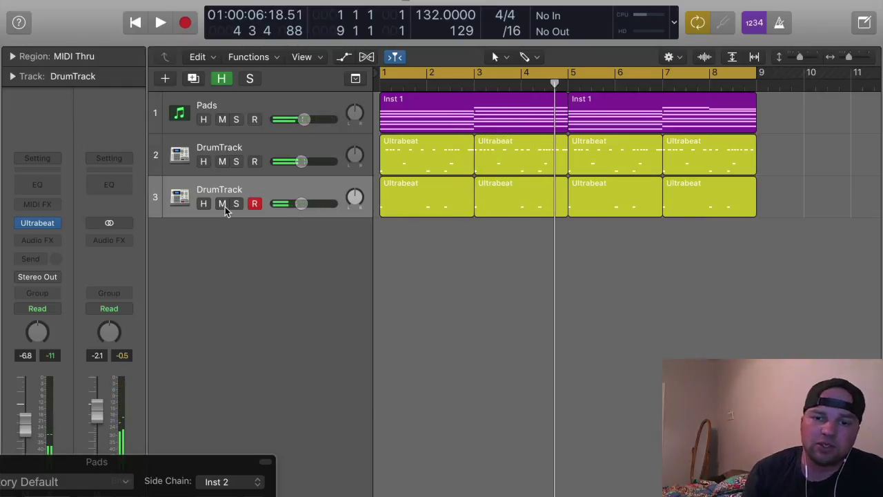
pyautogui.moveTo(209, 462); pyautogui.dragTo(318, 376)
pyautogui.click(222, 202)
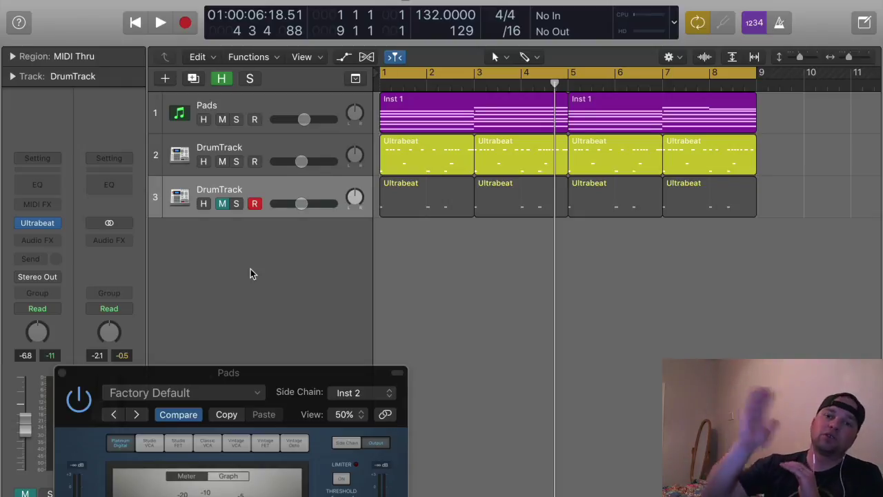
# Select all four regions on track 3
pyautogui.click(384, 201)
pyautogui.click(493, 198)
pyautogui.click(584, 198)
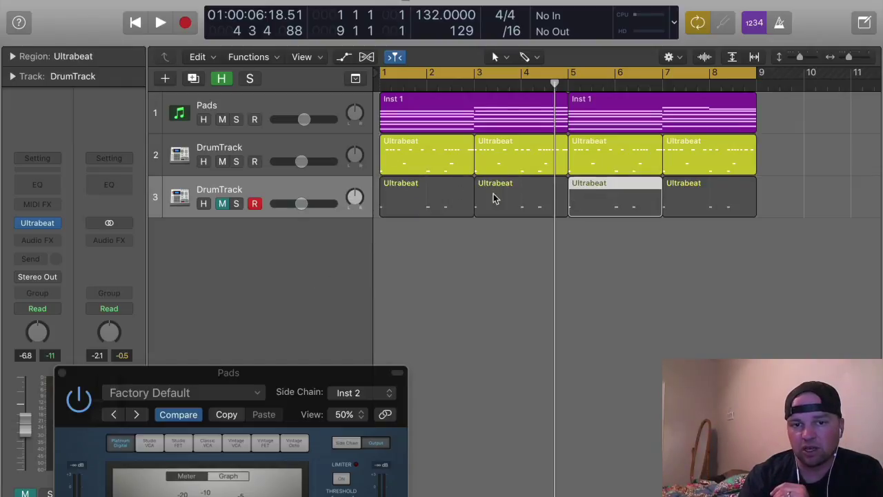
pyautogui.click(287, 186)
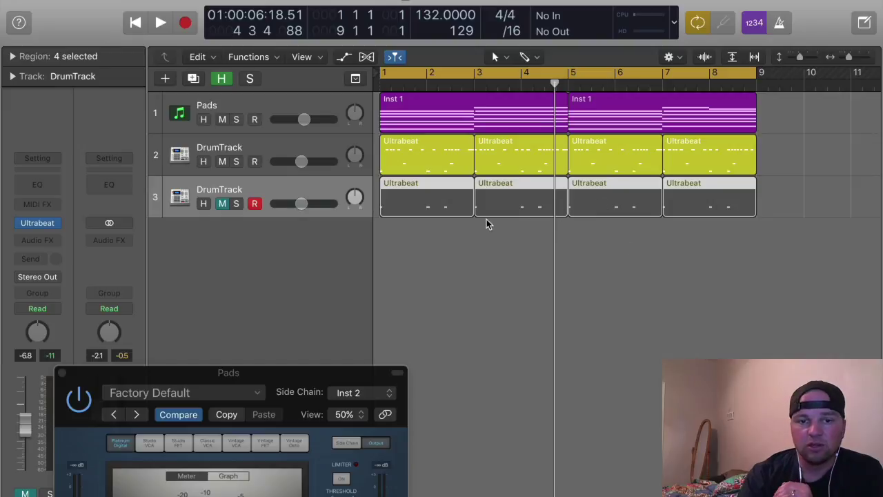
# Unmute track 3 during playback, stop, and bring up the third DrumTrack's output choices
pyautogui.press('space')
pyautogui.click(223, 203)
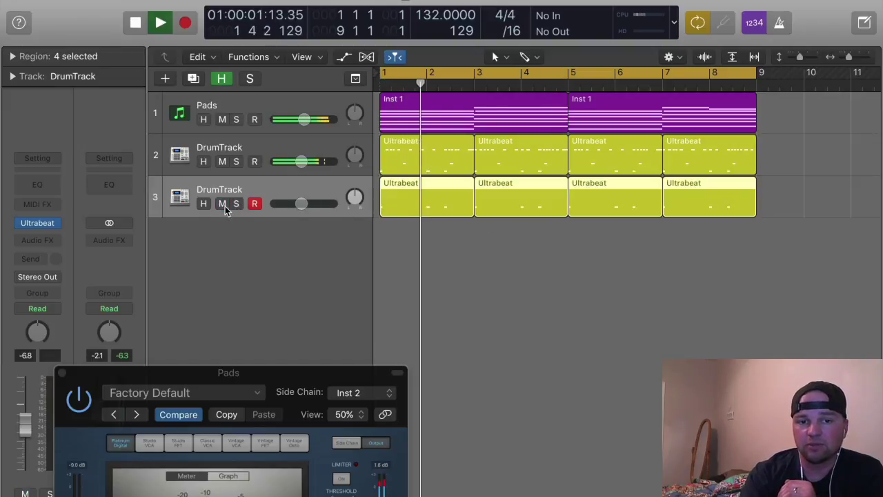
pyautogui.press('space')
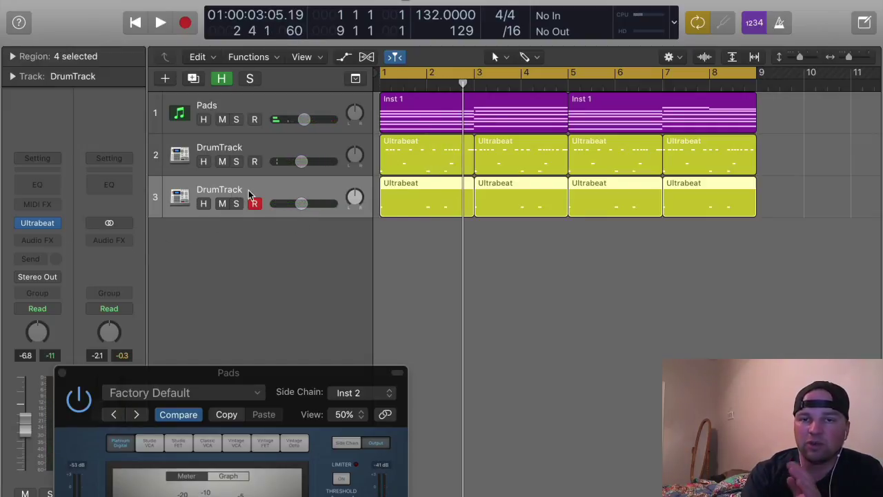
pyautogui.click(53, 278)
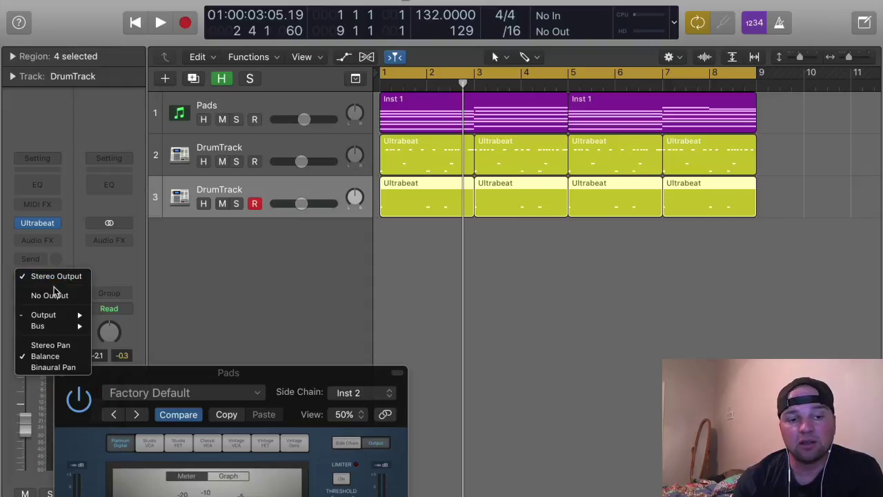
# Route the third DrumTrack to No Output and play the song from bar 1
pyautogui.click(55, 295)
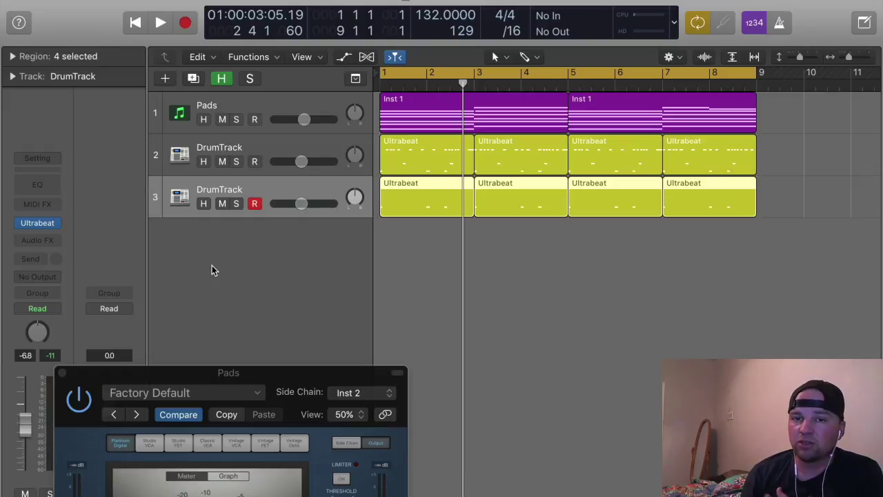
pyautogui.press('Return')
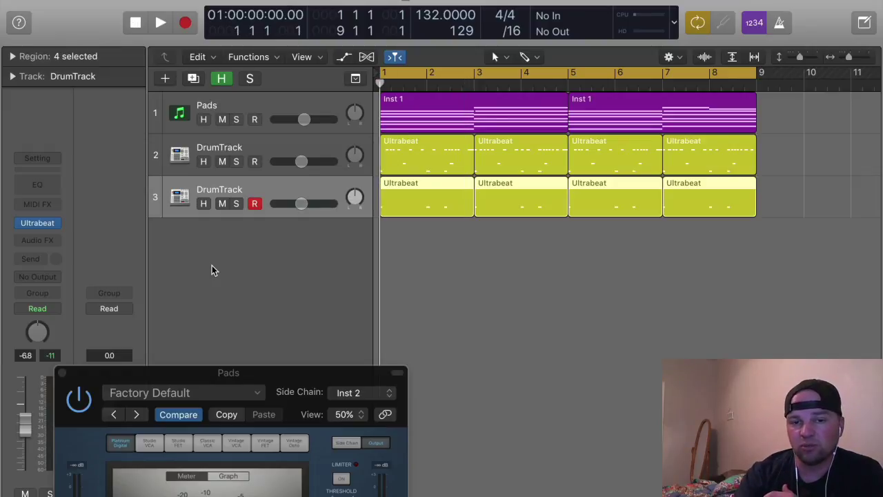
pyautogui.press('space')
pyautogui.press('space')
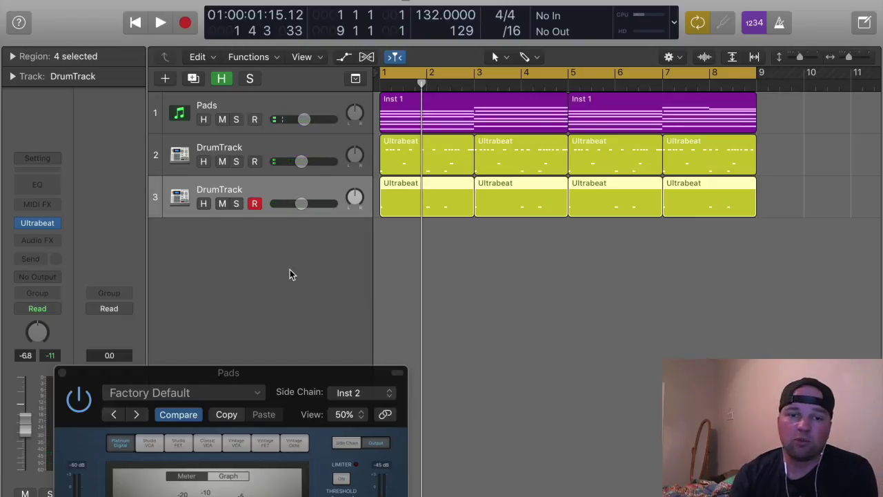
# Move the Pads compressor window higher over the track list
pyautogui.click(286, 100)
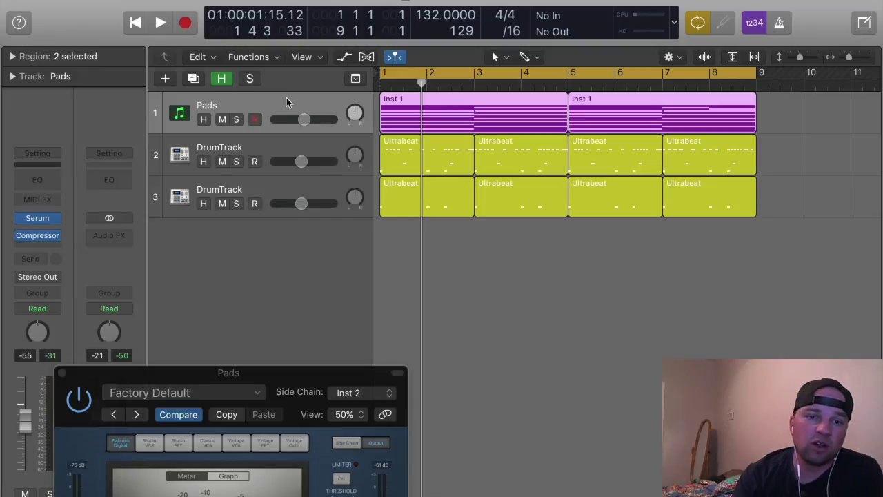
pyautogui.click(283, 147)
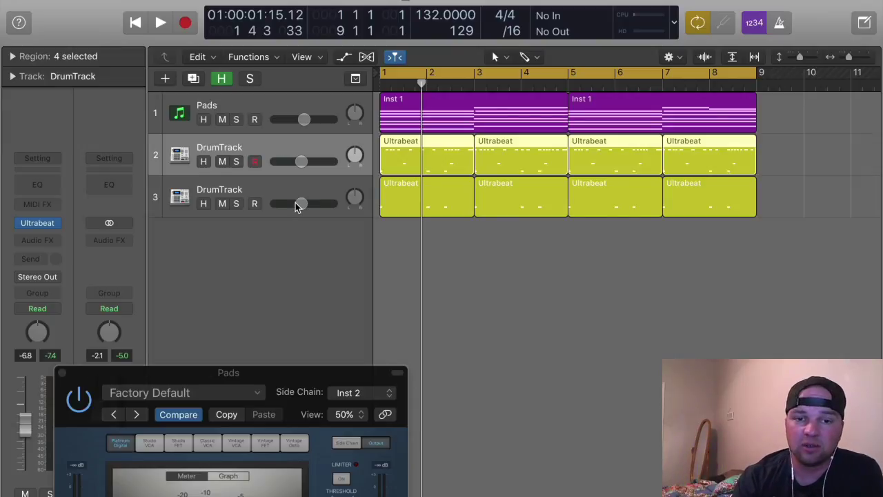
pyautogui.click(290, 187)
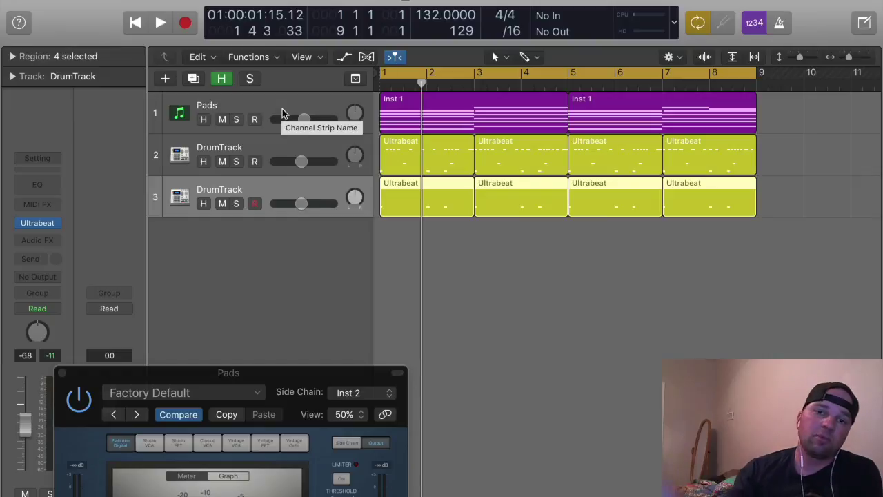
pyautogui.moveTo(316, 375); pyautogui.dragTo(376, 261)
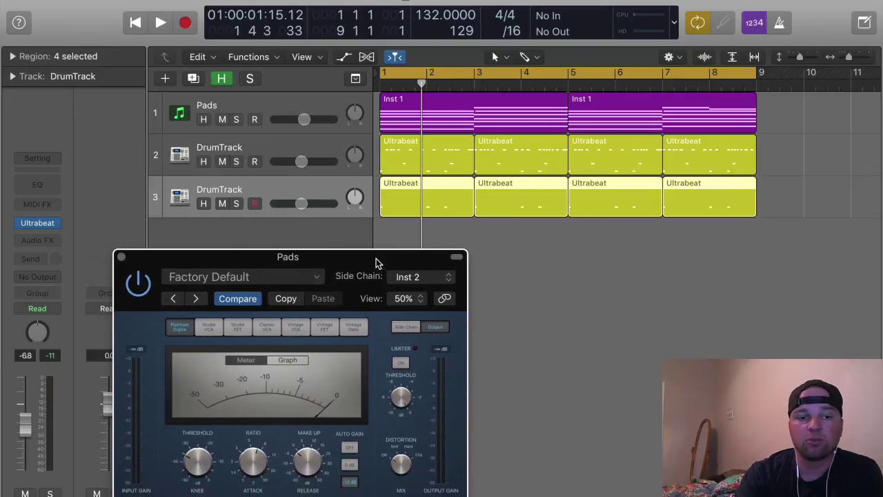
# Close and reopen the Pads track's Compressor window
pyautogui.click(275, 117)
pyautogui.click(121, 257)
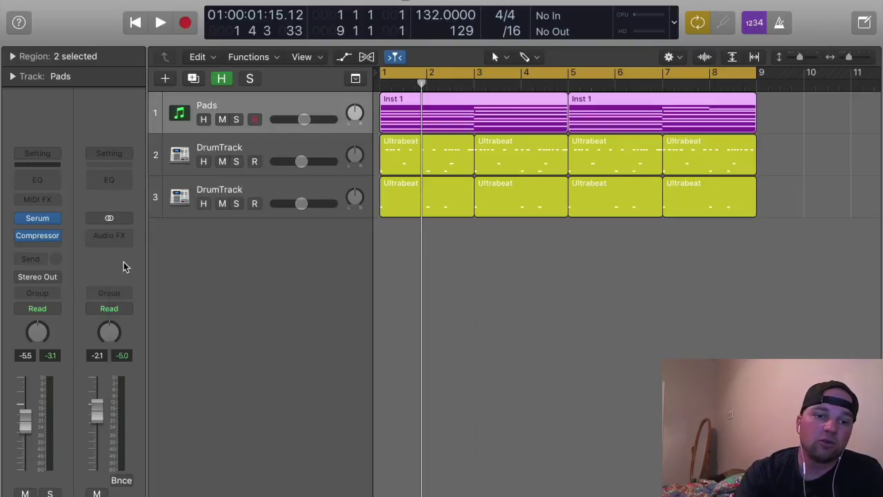
pyautogui.moveTo(21, 238)
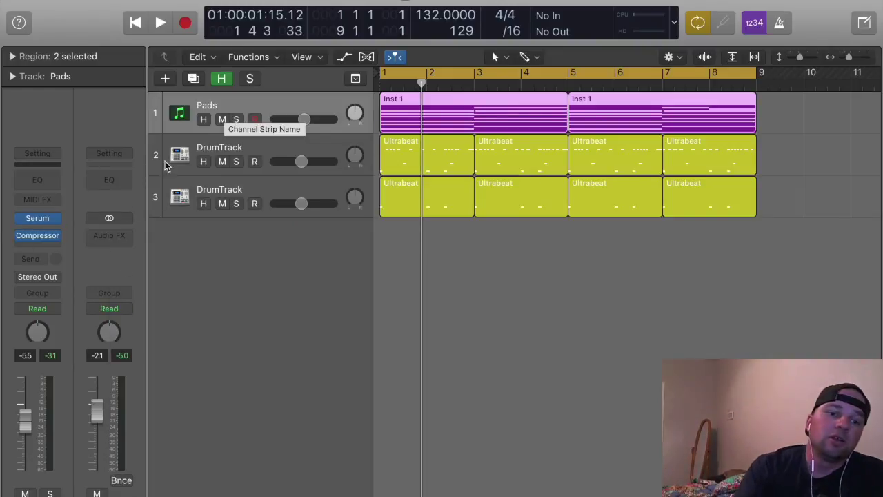
pyautogui.click(39, 235)
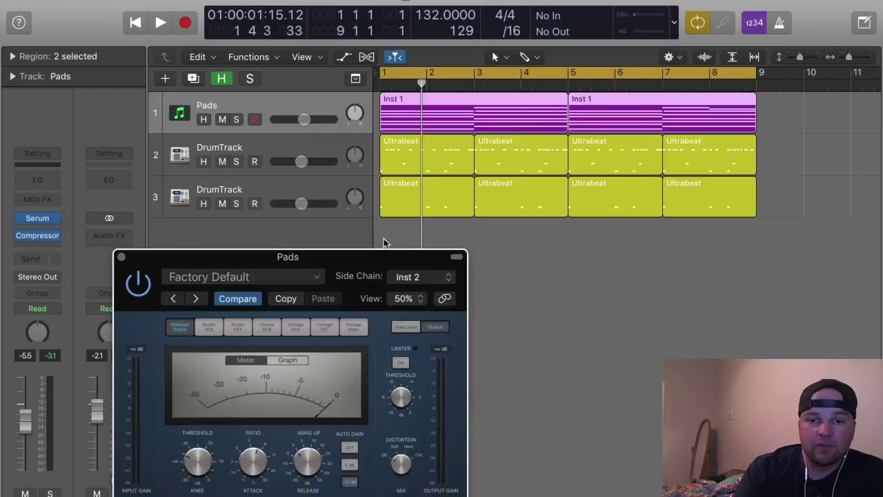
# Mute track 3 and rename it SC
pyautogui.click(416, 277)
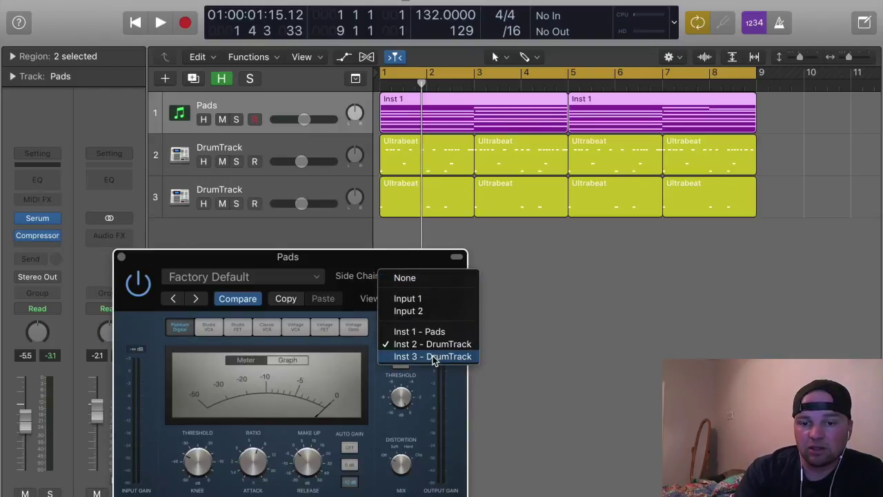
pyautogui.click(123, 263)
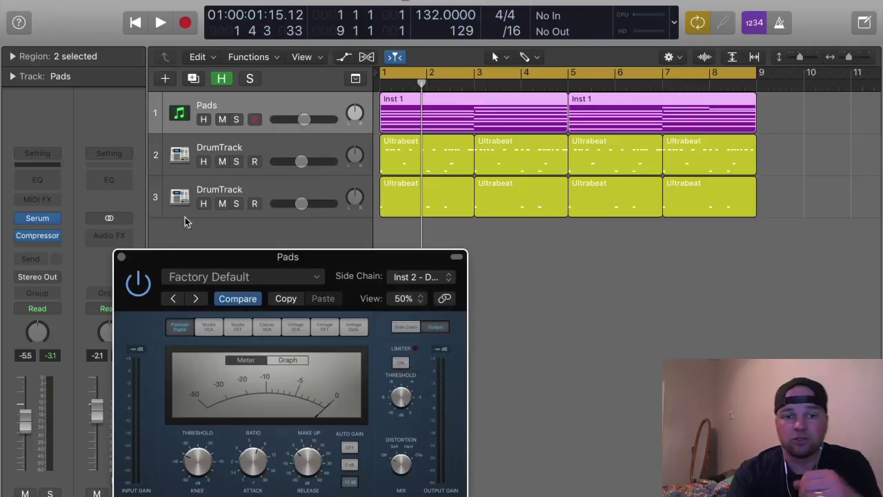
pyautogui.click(222, 202)
pyautogui.doubleClick(220, 190)
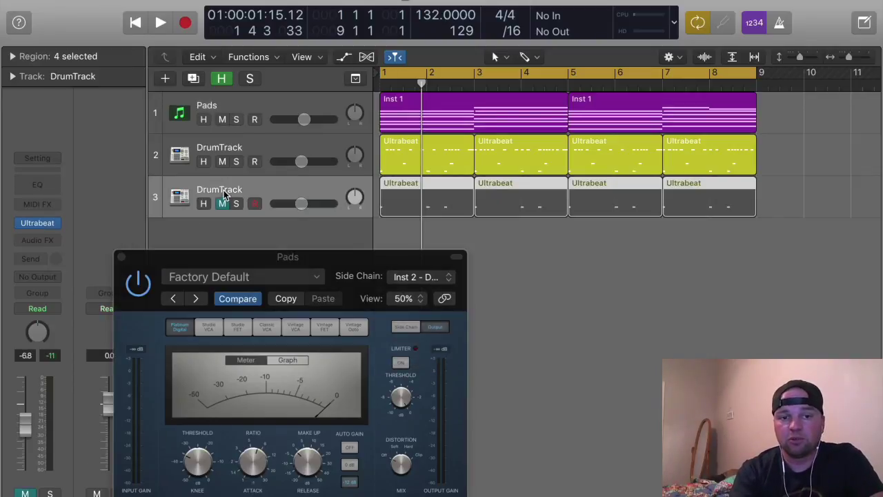
pyautogui.write('SC')
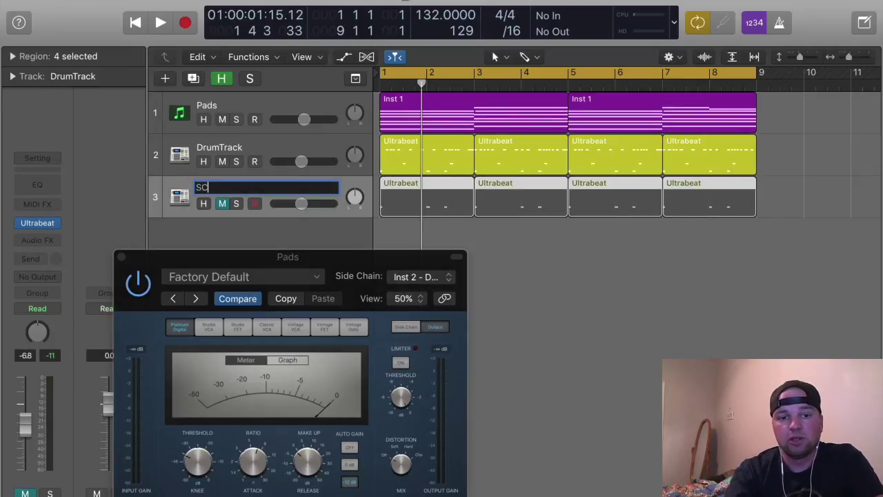
pyautogui.press('Return')
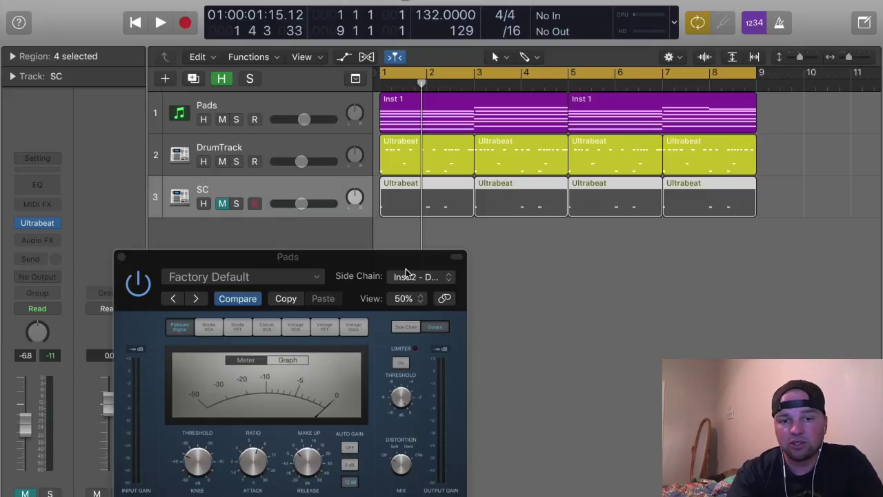
# Unmute SC and set the Pads compressor's side chain to Inst 3 - SC
pyautogui.click(223, 205)
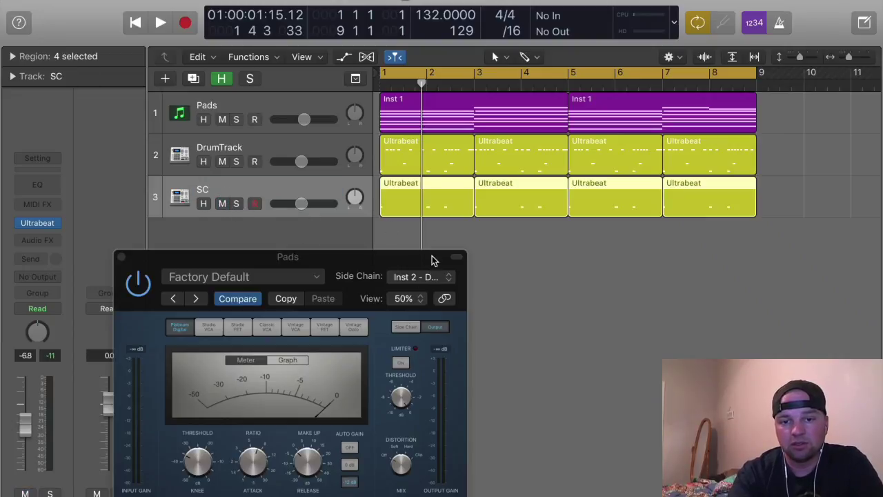
pyautogui.click(443, 276)
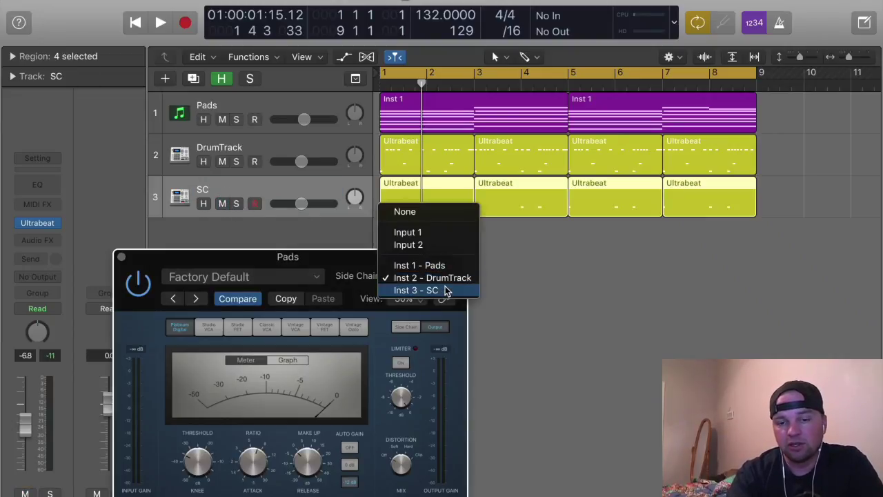
pyautogui.click(446, 290)
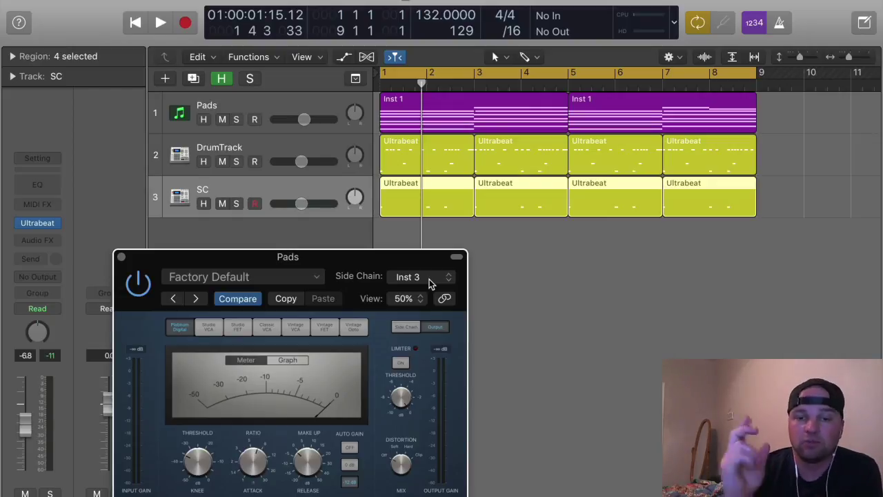
# Lower the Pads compressor's make-up gain to -10.5 dB during playback, then show all its controls
pyautogui.press('space')
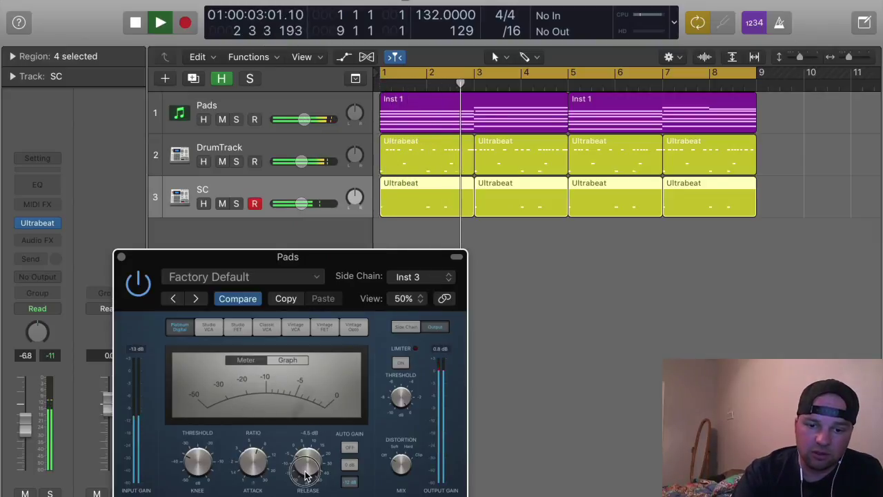
pyautogui.moveTo(307, 485); pyautogui.dragTo(307, 469)
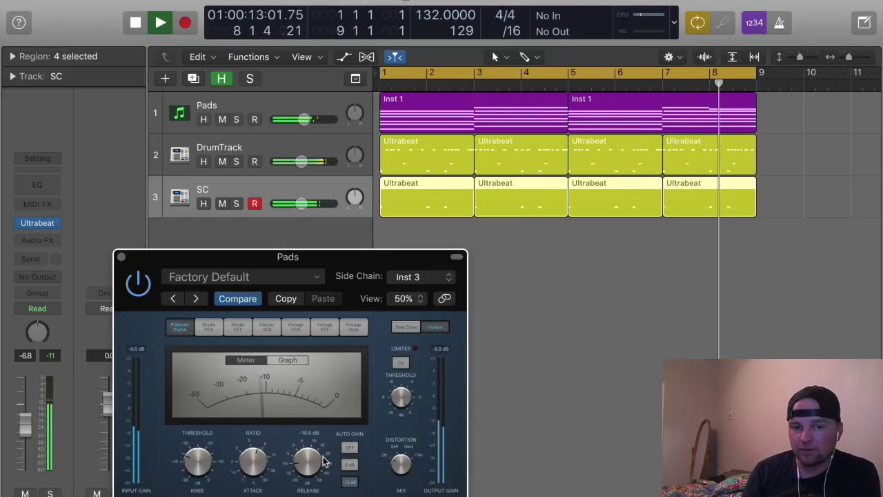
pyautogui.press('space')
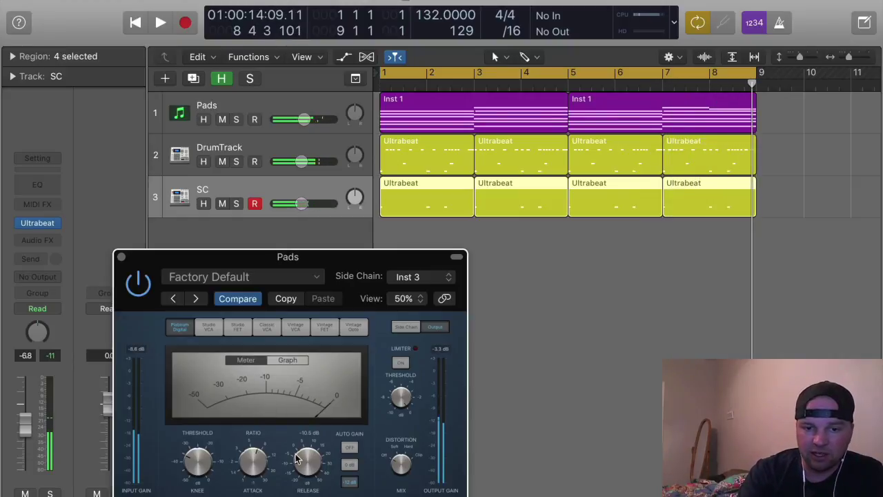
pyautogui.moveTo(330, 262); pyautogui.dragTo(308, 183)
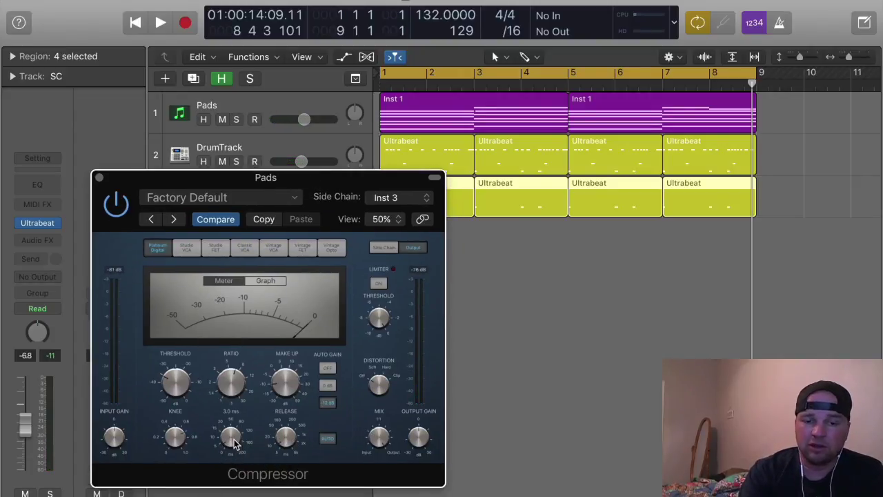
# Raise the compression ratio to 7.4:1, show gain reduction during playback, and solo Pads
pyautogui.moveTo(235, 384); pyautogui.dragTo(236, 382)
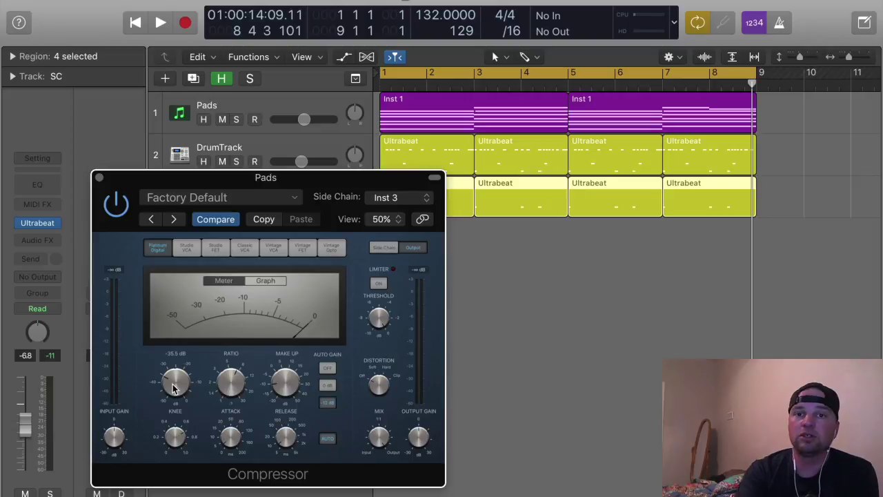
pyautogui.press('space')
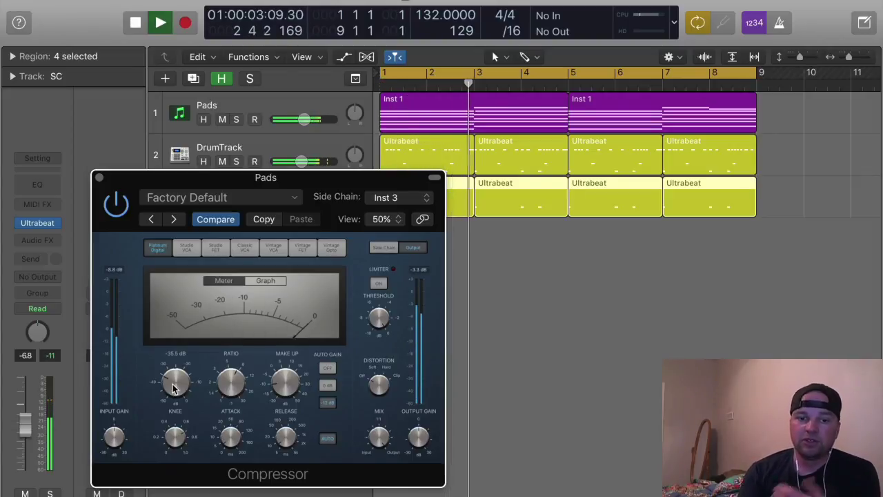
pyautogui.click(273, 280)
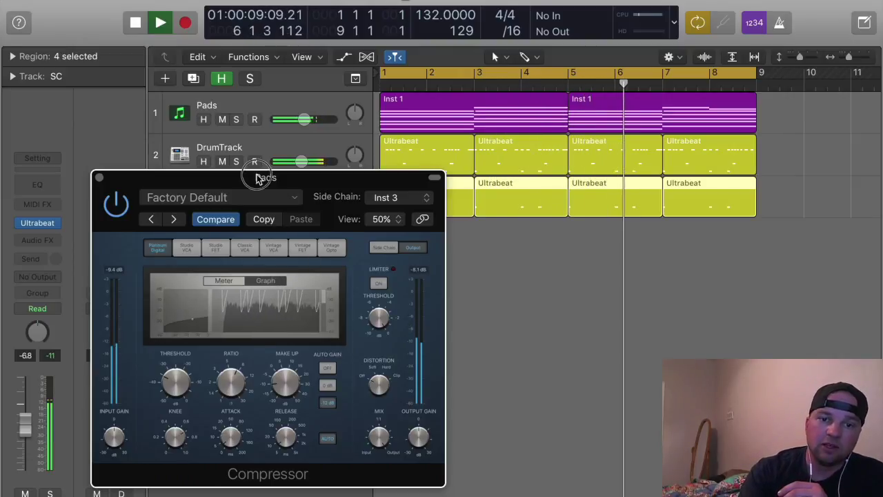
pyautogui.moveTo(265, 177); pyautogui.dragTo(340, 273)
pyautogui.click(238, 123)
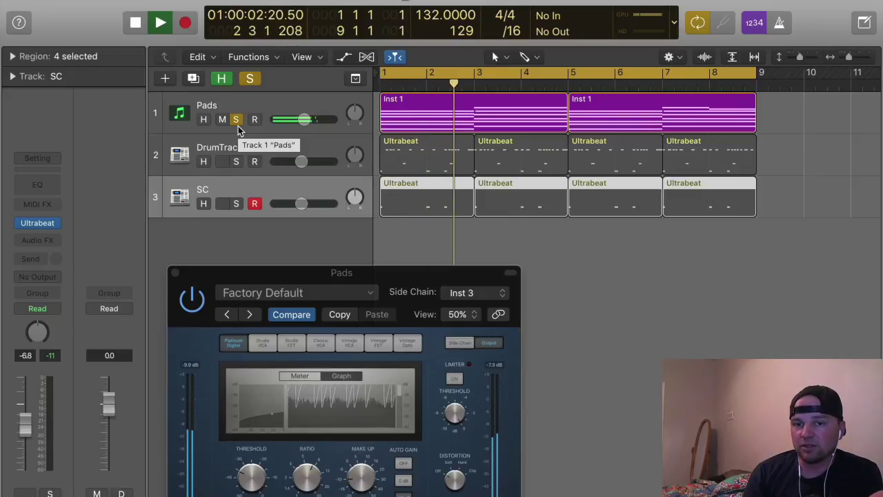
# Solo DrumTrack alongside the Pads in a wider bar view, stop playback, and select DrumTrack
pyautogui.press('super+Left')
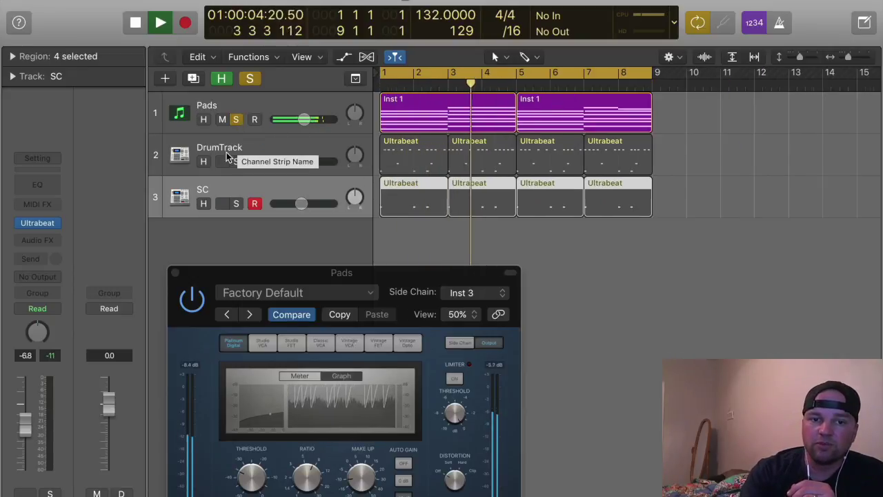
pyautogui.click(237, 163)
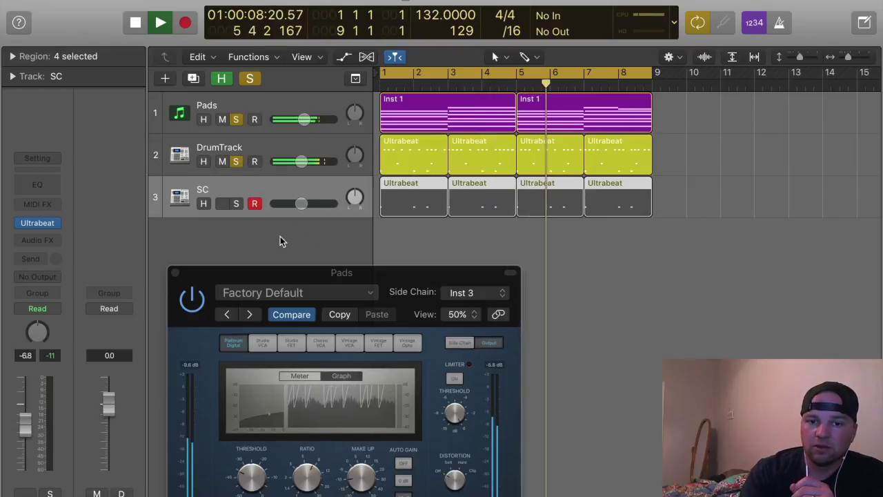
pyautogui.press('space')
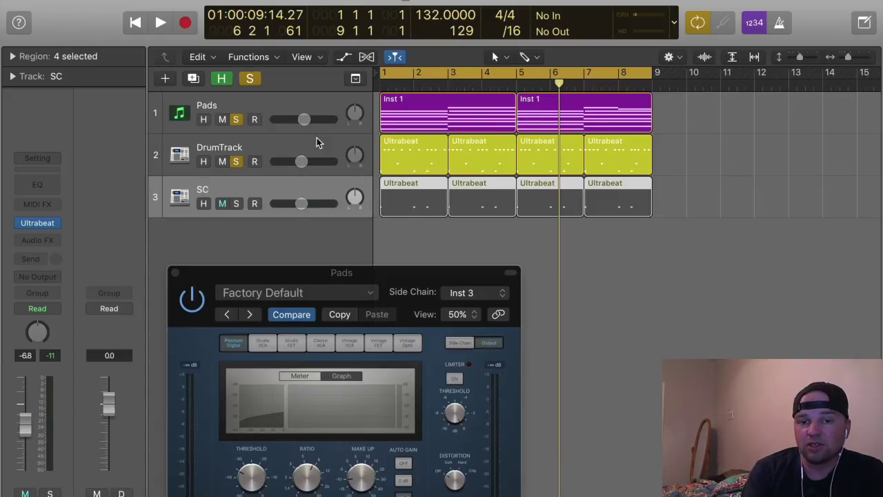
pyautogui.click(352, 162)
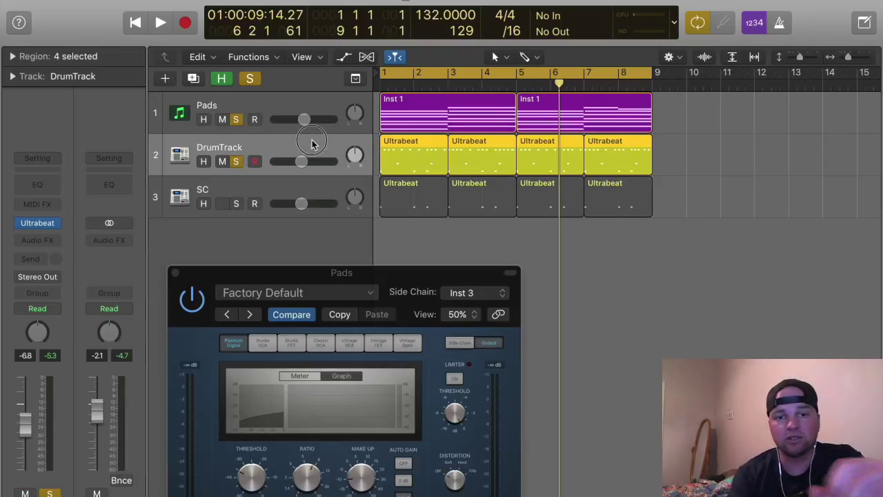
# Delete the old Ultrabeat regions and create an empty one-bar region at bar 1 in the Piano Roll
pyautogui.moveTo(672, 147); pyautogui.dragTo(416, 198)
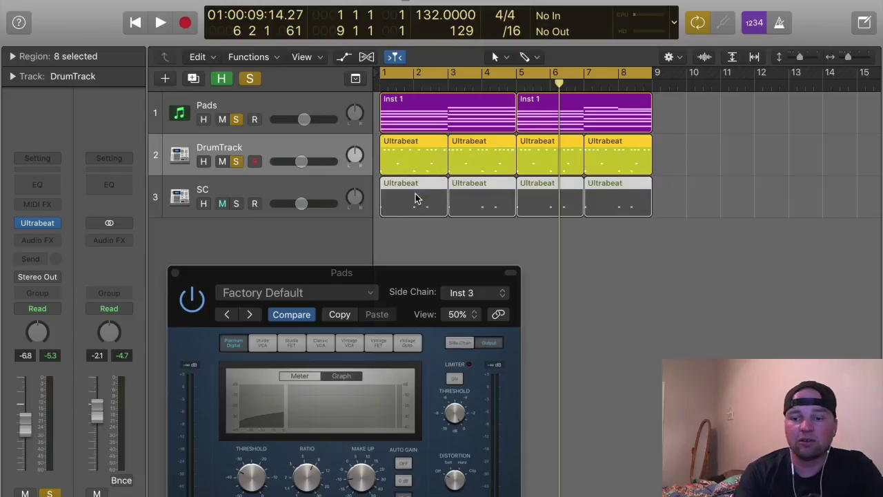
pyautogui.press('Delete')
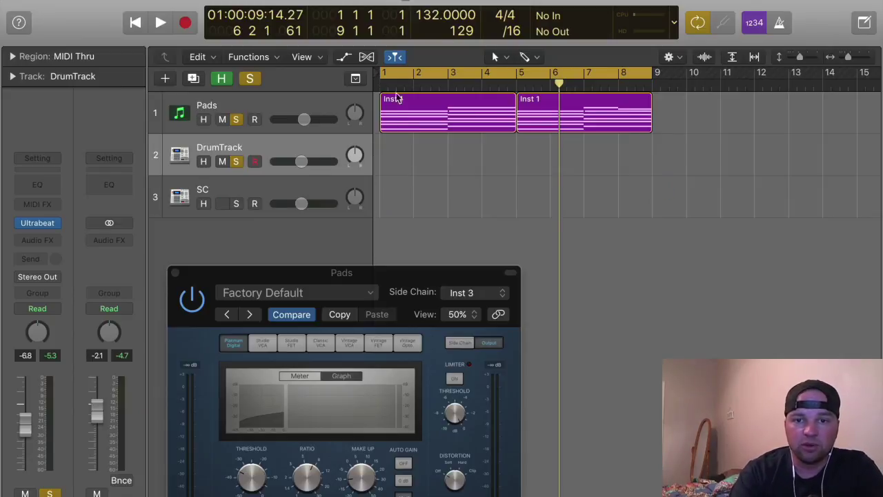
pyautogui.click(524, 57)
pyautogui.click(463, 150)
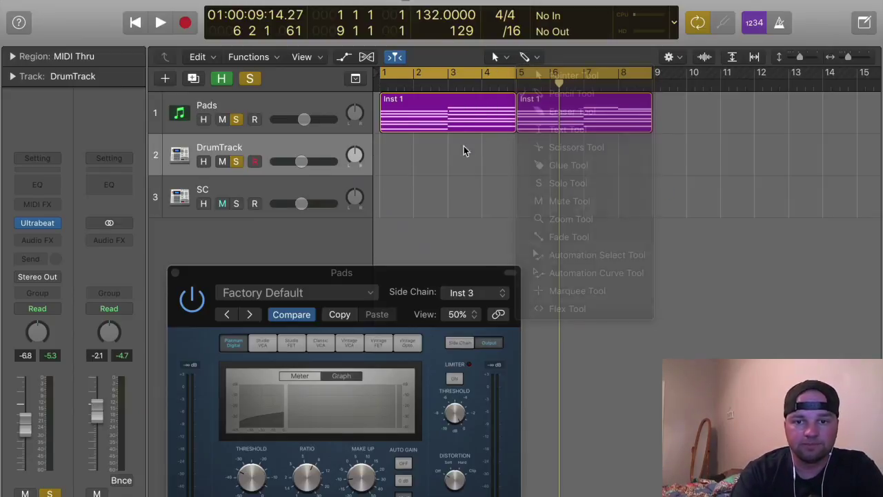
pyautogui.keyDown('super'); pyautogui.click(382, 159); pyautogui.keyUp('super')
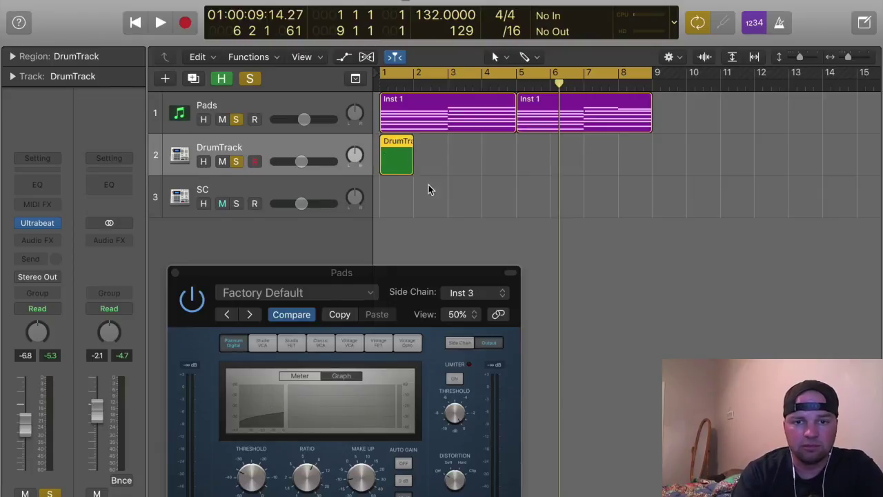
pyautogui.press('super+4')
pyautogui.press('v')
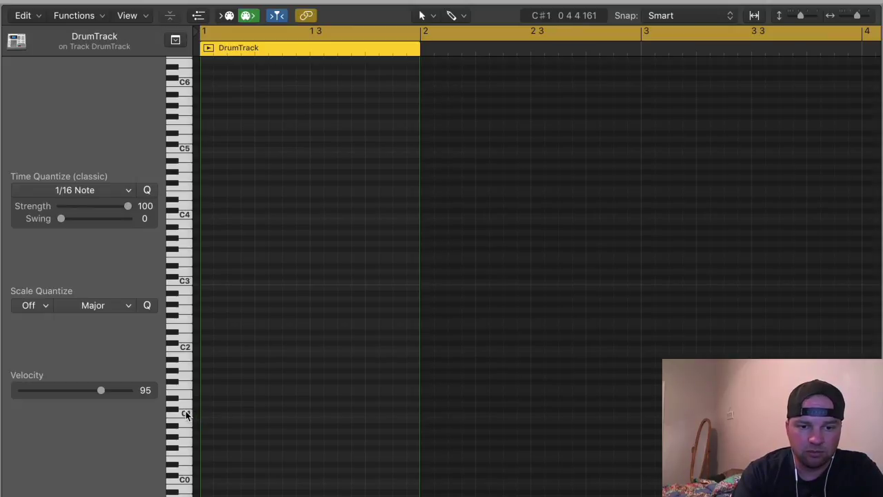
# Draw two C1 kick notes and place them on beats 3 and 4
pyautogui.keyDown('super'); pyautogui.click(207, 414); pyautogui.keyUp('super')
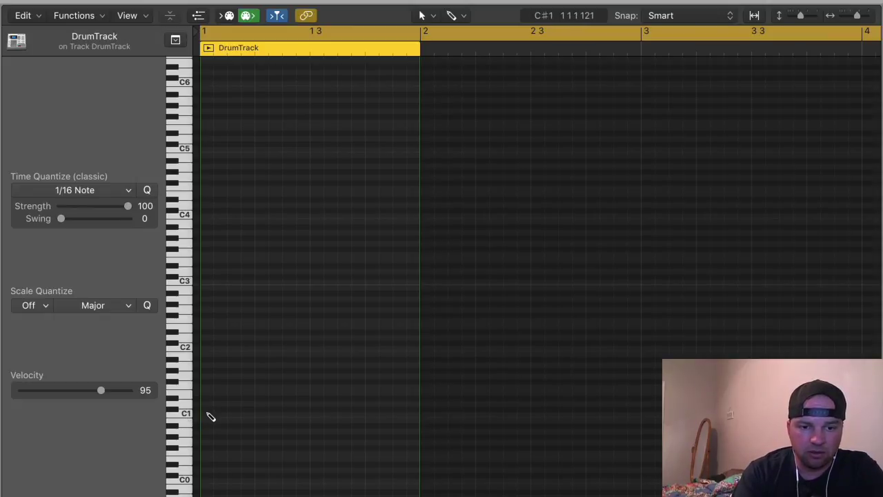
pyautogui.keyDown('super'); pyautogui.click(260, 409); pyautogui.keyUp('super')
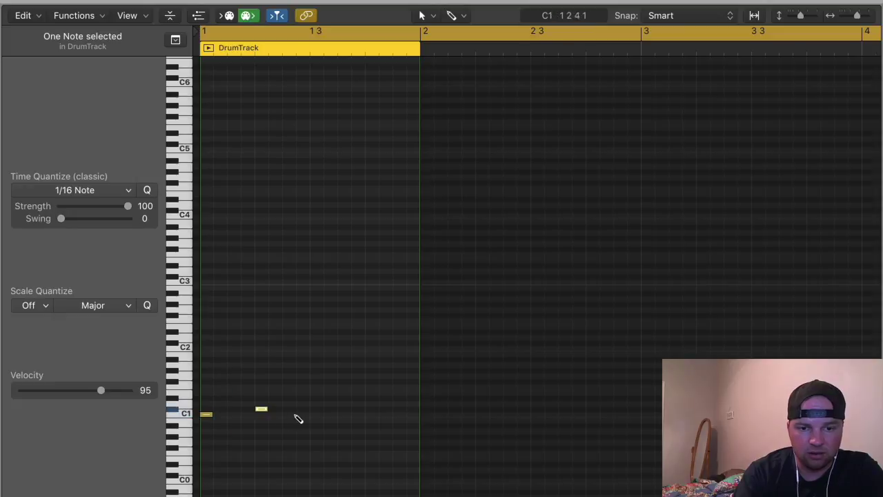
pyautogui.click(264, 413)
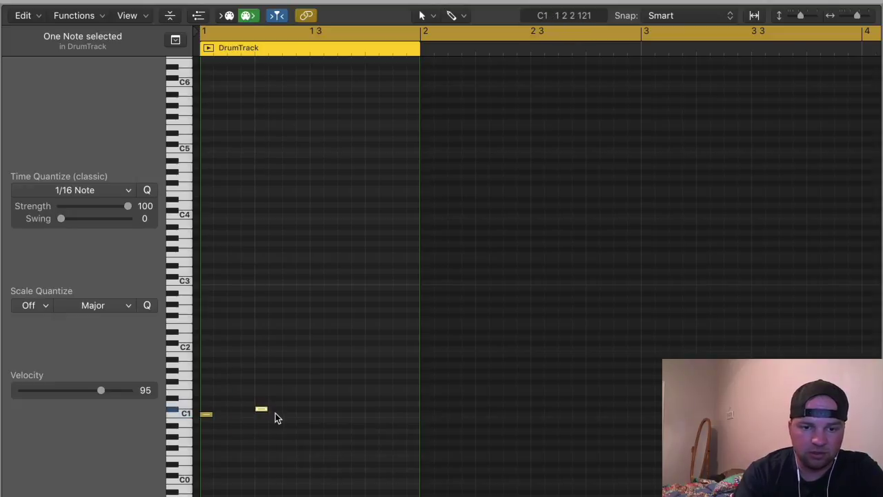
pyautogui.click(265, 416)
pyautogui.moveTo(265, 417); pyautogui.dragTo(205, 456)
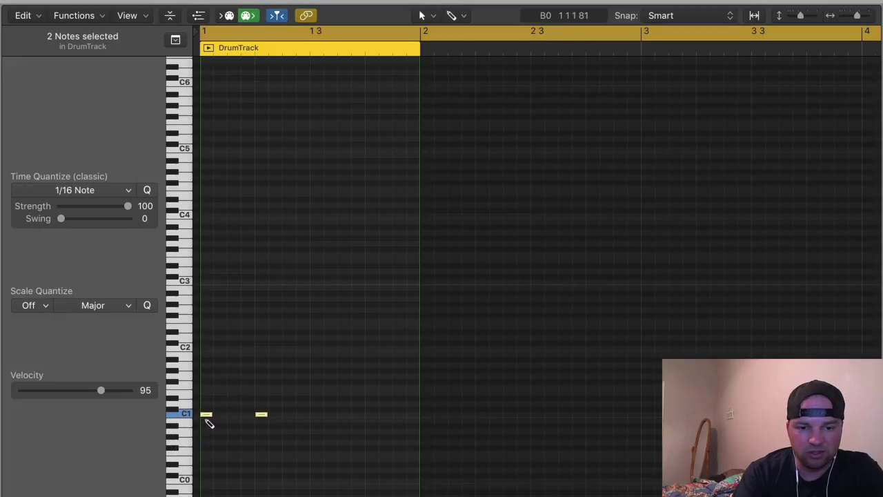
pyautogui.moveTo(208, 417); pyautogui.dragTo(317, 416)
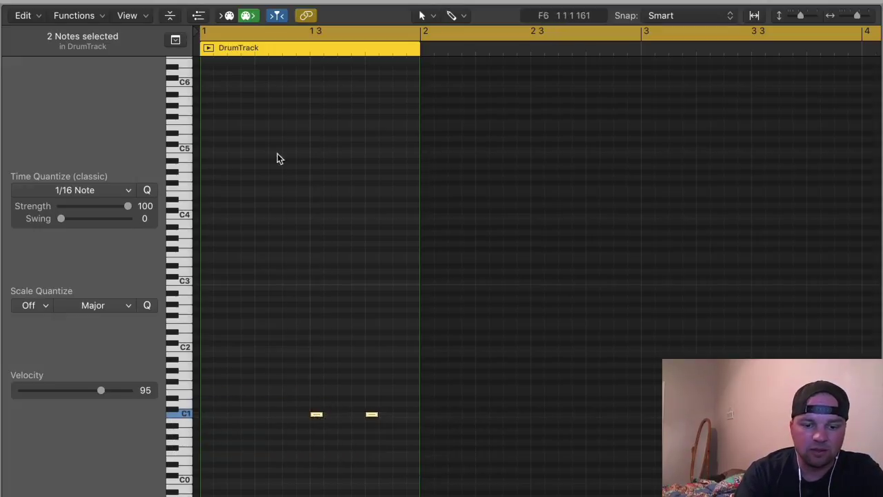
# Copy the two C1 notes back to beats 1 and 2
pyautogui.moveTo(294, 325); pyautogui.dragTo(306, 402)
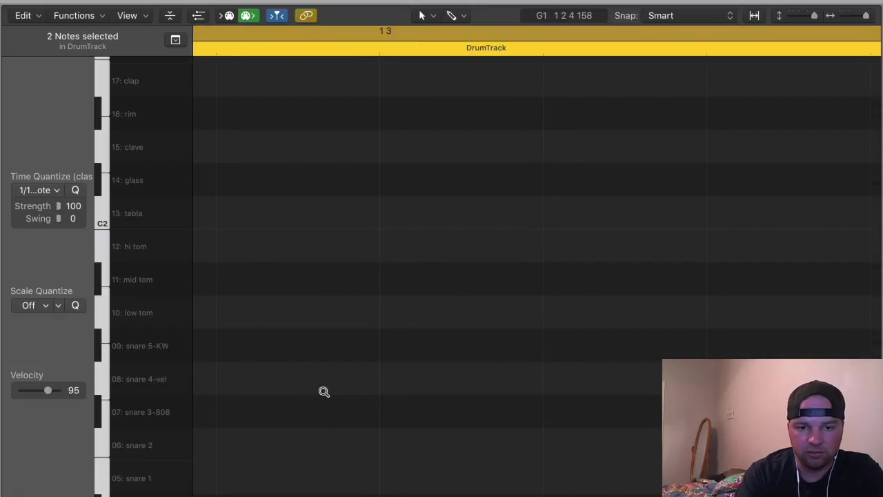
pyautogui.keyDown('ctrl'); pyautogui.keyDown('alt'); pyautogui.click(323, 390); pyautogui.keyUp('alt'); pyautogui.keyUp('ctrl')
pyautogui.moveTo(303, 396); pyautogui.dragTo(377, 421)
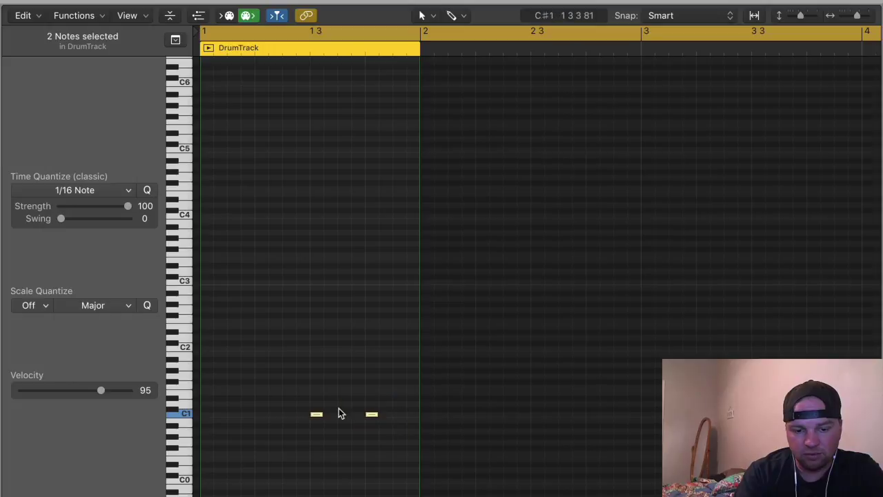
pyautogui.moveTo(318, 416); pyautogui.dragTo(230, 414)
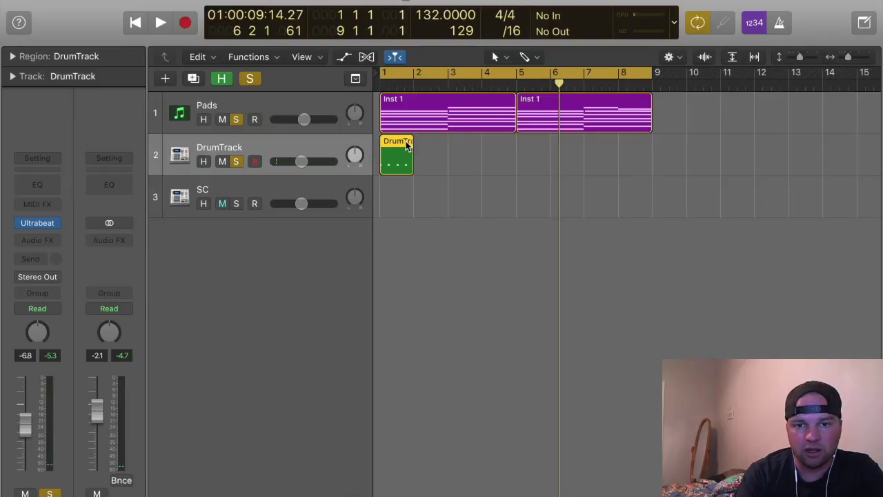
# Repeat the kick region across bars 1–8 on DrumTrack
pyautogui.moveTo(407, 143); pyautogui.dragTo(465, 144)
pyautogui.keyDown('shift'); pyautogui.click(391, 143); pyautogui.keyUp('shift')
pyautogui.moveTo(566, 150); pyautogui.dragTo(536, 143)
pyautogui.moveTo(690, 145); pyautogui.dragTo(405, 200)
# Copy all eight kick regions onto the SC track and return the playhead to bar 1
pyautogui.press('super+z')
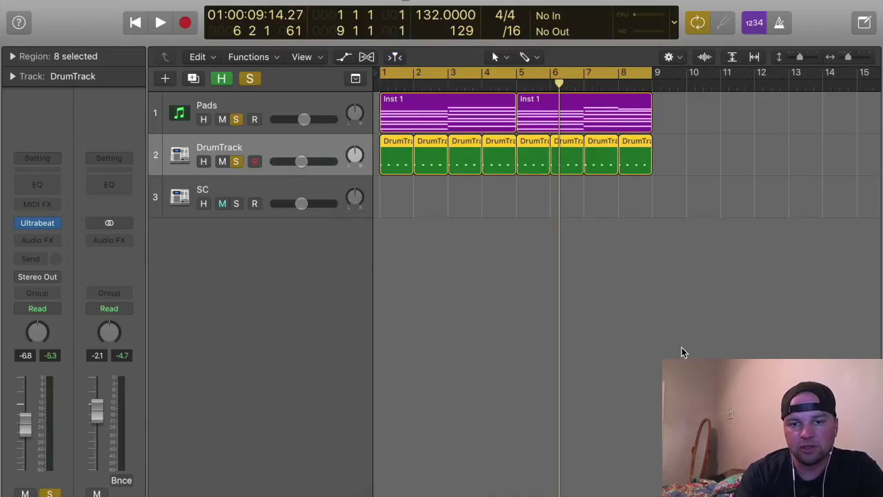
pyautogui.moveTo(405, 152); pyautogui.dragTo(401, 198)
pyautogui.click(474, 280)
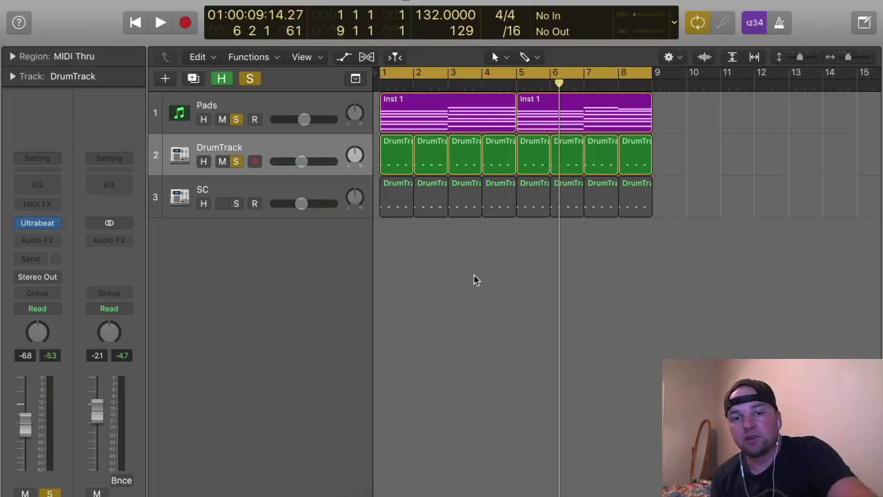
pyautogui.press('Return')
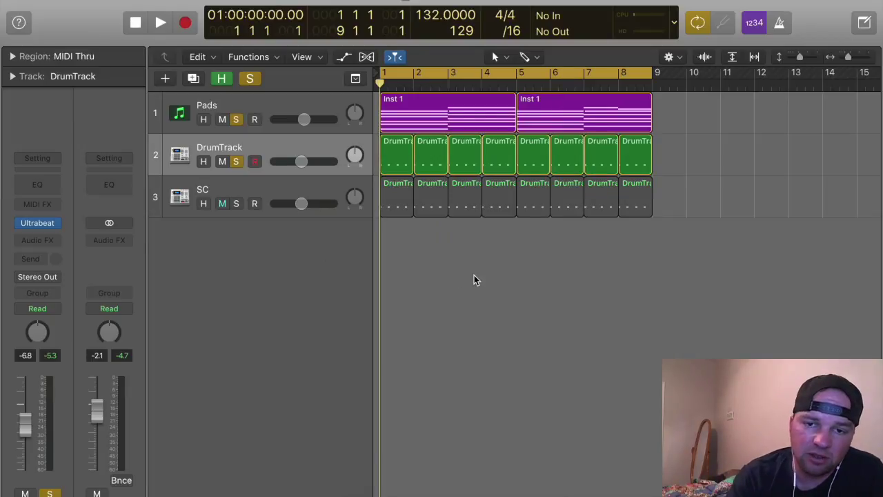
# Play the arrangement and toggle DrumTrack's solo off and on to compare the kick against the pads
pyautogui.press('space')
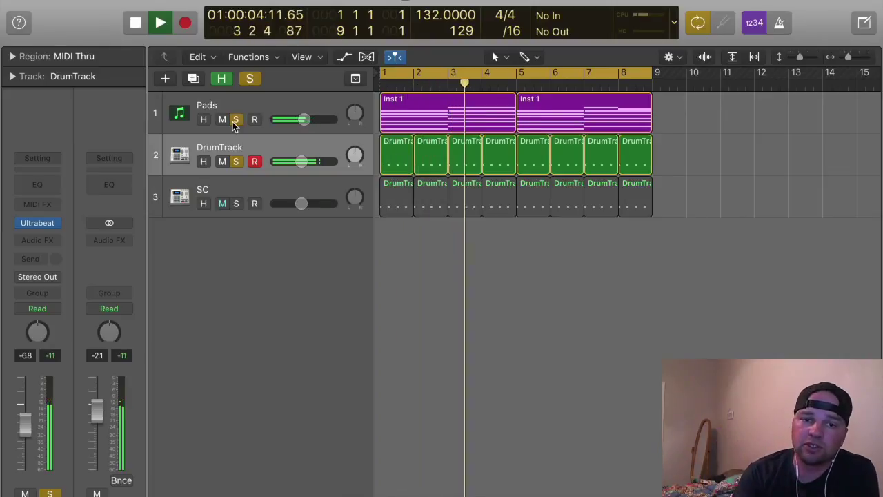
pyautogui.click(235, 161)
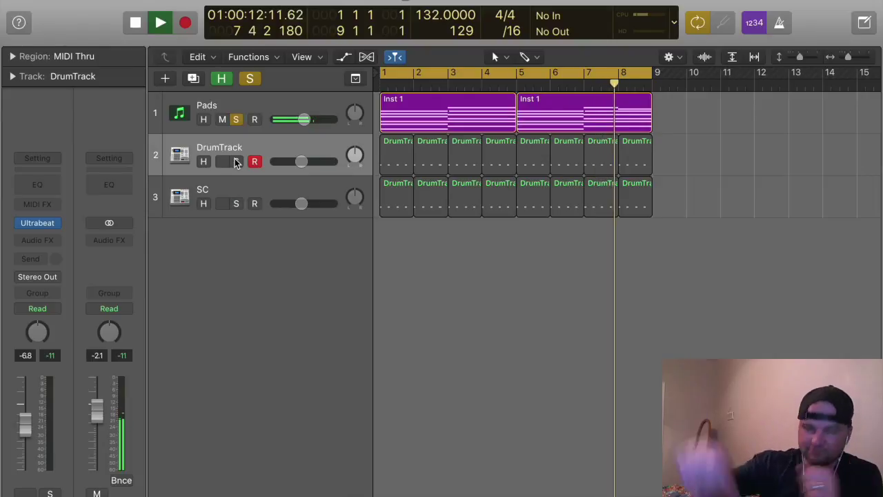
pyautogui.click(241, 170)
pyautogui.click(240, 162)
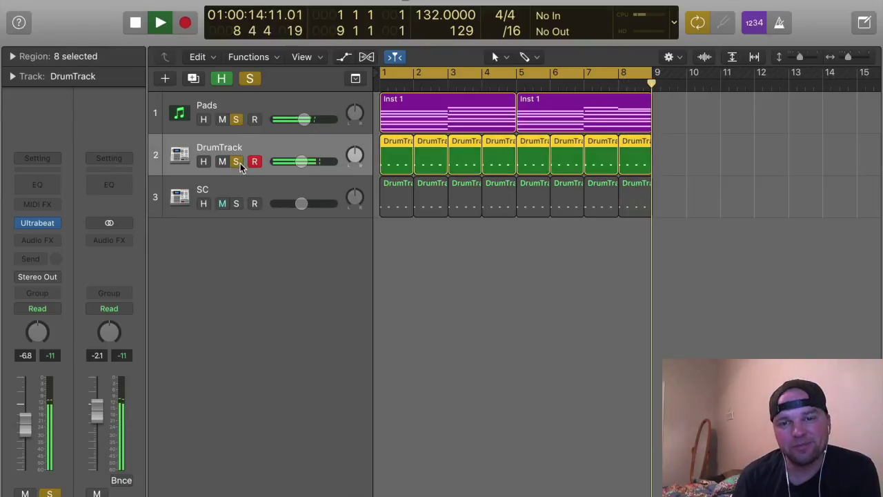